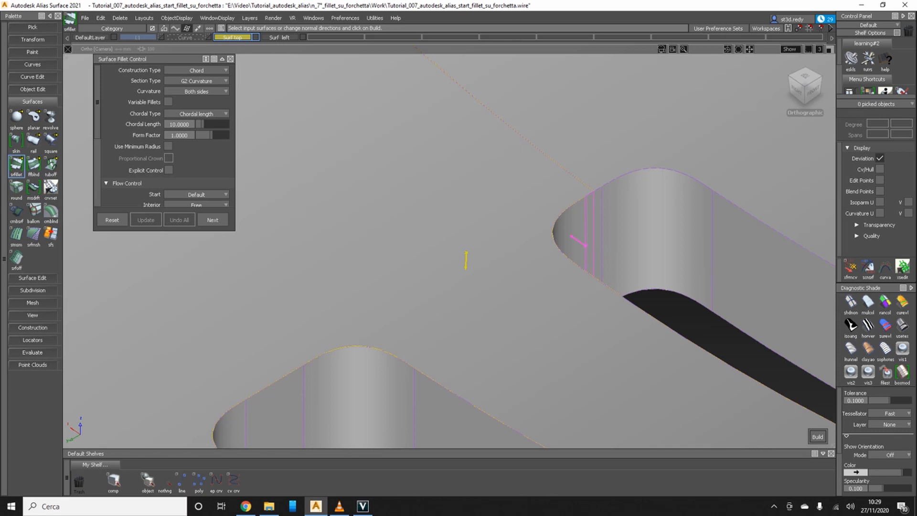
Build a chord fillet with G2 curvature and chordal length 10 between the top surface and the middle slot's end wall
left_click(818, 437)
left_click_drag(621, 296, 550, 287, "alt+shift")
right_click_drag(549, 287, 597, 287, "alt+shift")
middle_click_drag(597, 287, 556, 357, "alt+shift")
left_click_drag(556, 356, 401, 344, "alt+shift")
right_click_drag(401, 344, 287, 335, "alt+shift")
middle_click_drag(430, 267, 456, 271, "alt+shift")
right_click_drag(456, 270, 582, 272, "alt+shift")
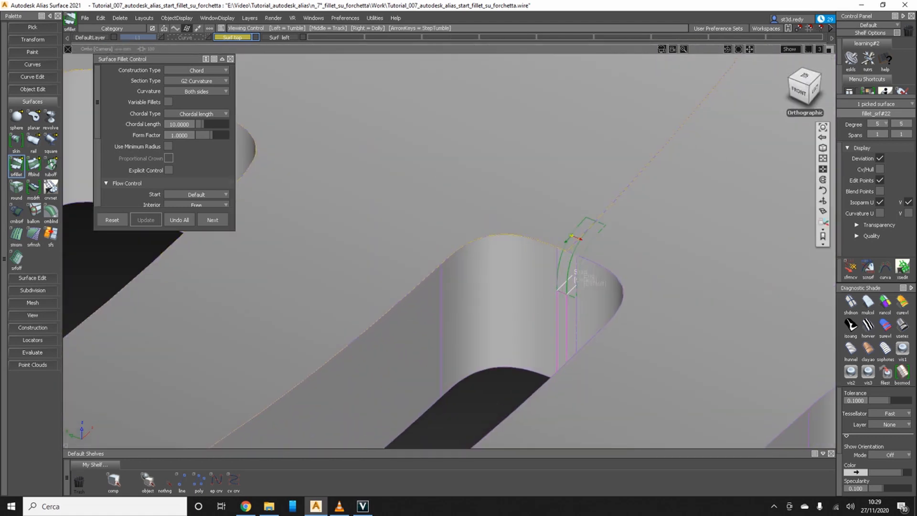
middle_click_drag(582, 272, 605, 250, "alt+shift")
mouse_move(604, 250)
left_mouse_down("alt+shift")
mouse_move(656, 263)
mouse_move(604, 250)
left_mouse_up("alt+shift")
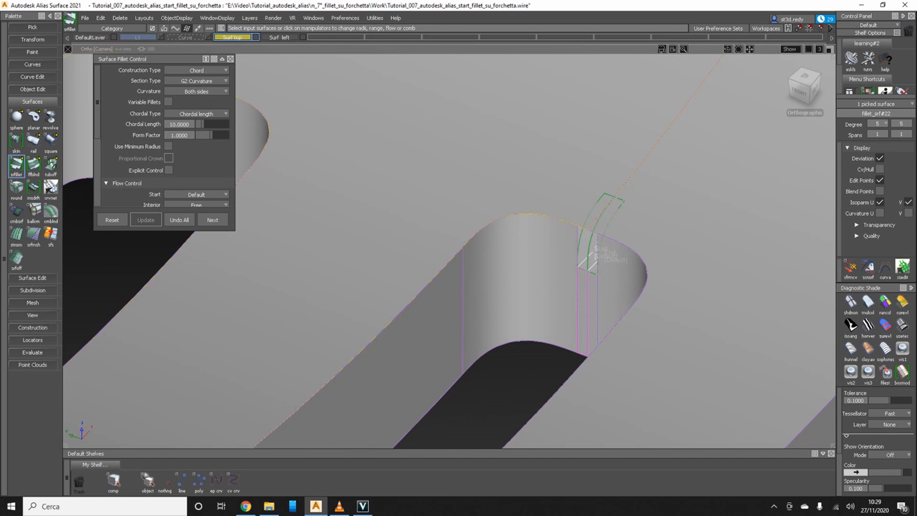
right_click_drag(604, 251, 445, 256, "alt+shift")
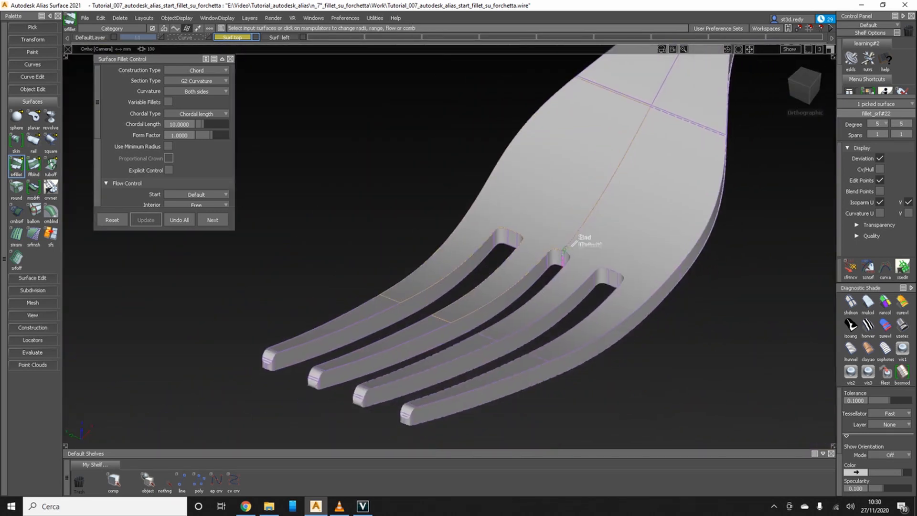
right_click_drag(563, 253, 652, 230, "alt+shift")
left_click_drag(657, 163, 609, 152, "ctrl+shift")
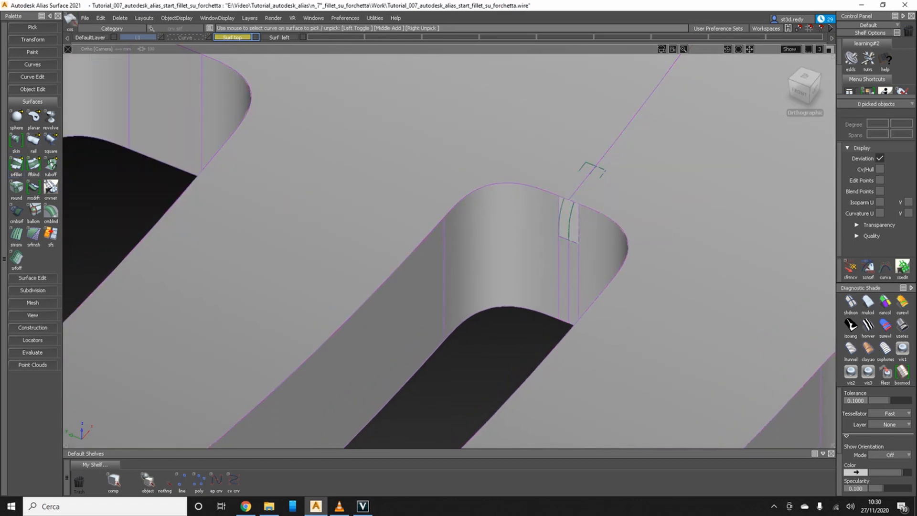
Edit the fillet to include the adjoining walls of the middle slot and build it around the slot's top edge
right_click_drag(570, 225, 573, 226, "alt+shift")
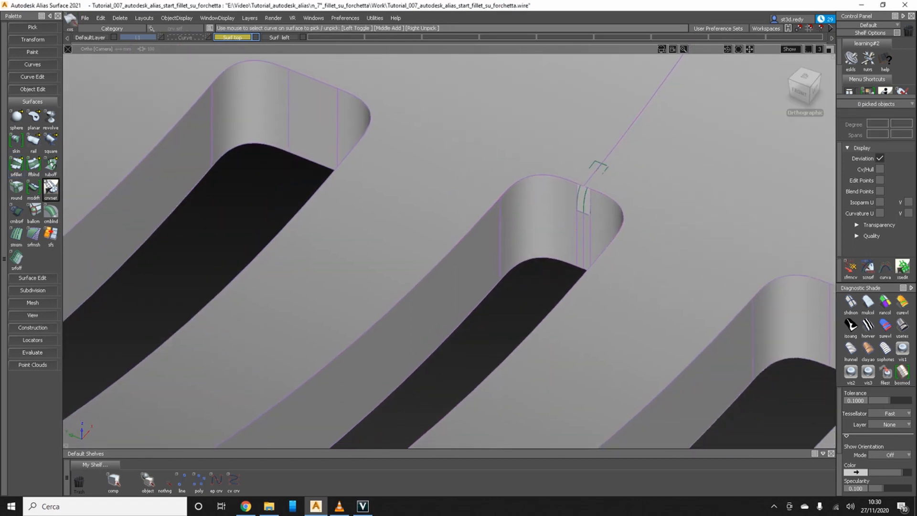
left_click(17, 165)
right_click_drag(584, 185, 564, 184, "ctrl+shift")
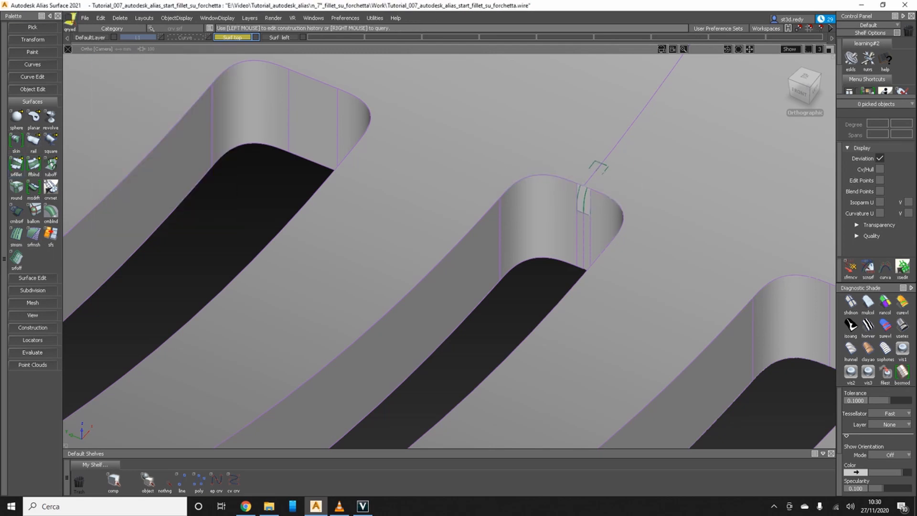
left_click(583, 195)
left_click(498, 245)
right_click_drag(783, 93, 764, 144, "alt+shift")
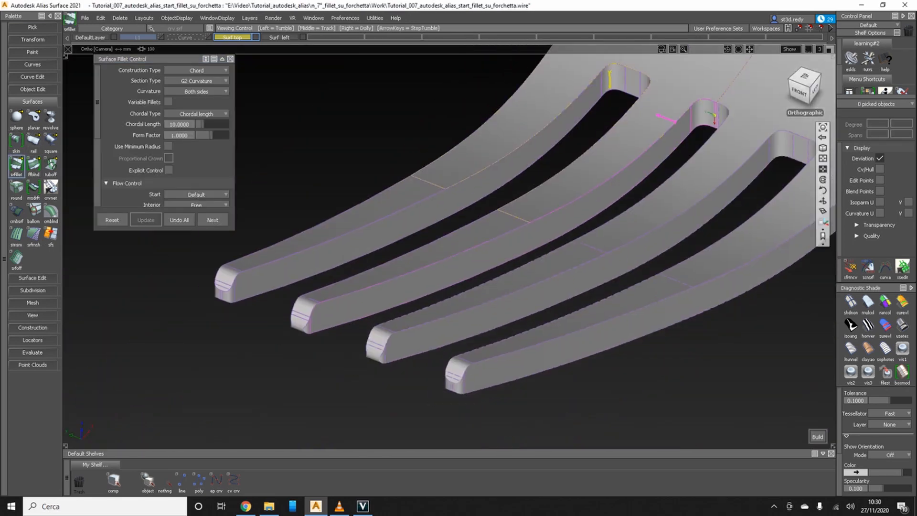
middle_click_drag(764, 144, 683, 191, "alt+shift")
right_click_drag(683, 191, 714, 191, "alt+shift")
left_click(817, 437)
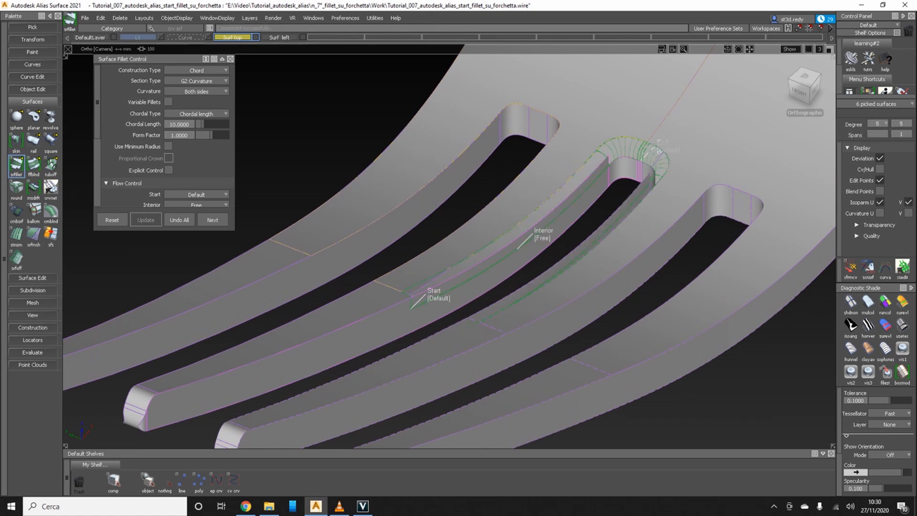
Try to build the fillet with chordal length 10 along the second tine's top edge up to its tip
left_click_drag(648, 152, 635, 171, "alt+shift")
right_click_drag(634, 170, 585, 172, "alt+shift")
middle_click_drag(585, 172, 645, 91, "alt+shift")
left_click_drag(497, 215, 497, 248, "ctrl+shift")
right_click_drag(453, 248, 508, 248, "alt+shift")
mouse_move(509, 247)
left_mouse_down("alt+shift")
mouse_move(488, 229)
mouse_move(495, 235)
mouse_move(506, 225)
mouse_move(492, 243)
left_mouse_up("alt+shift")
key("space")
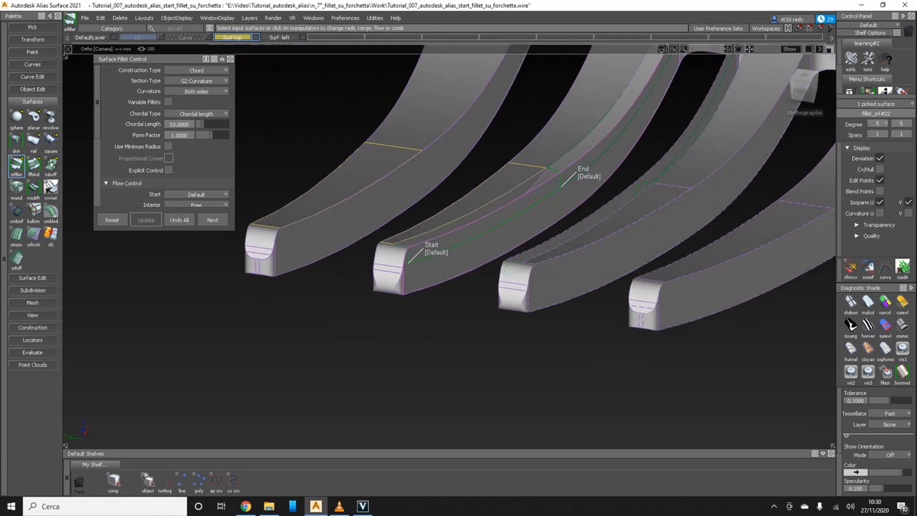
key("ctrl+z")
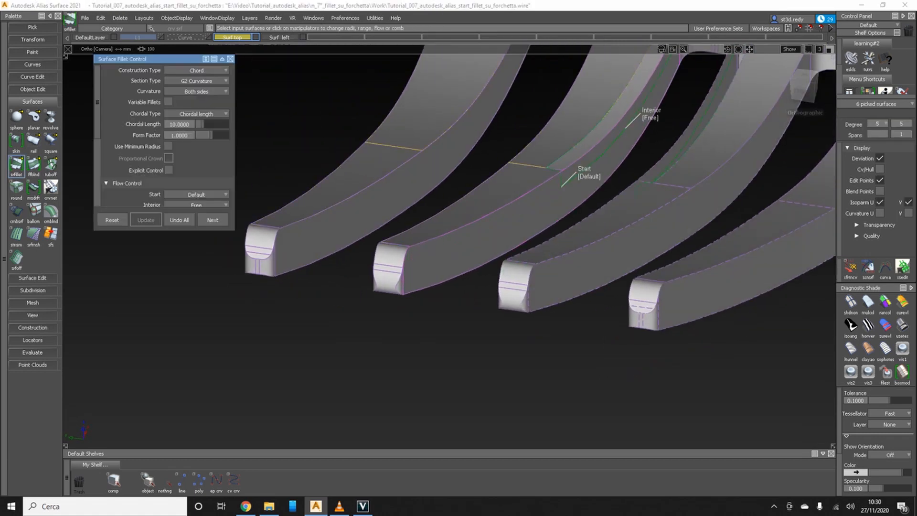
Set the chordal length to 5 and build the fillet along the second tine's top edge onto its rounded tip
left_click_drag(486, 247, 489, 228, "alt+shift")
right_click_drag(489, 228, 533, 230, "alt+shift")
middle_click_drag(533, 230, 574, 226, "alt+shift")
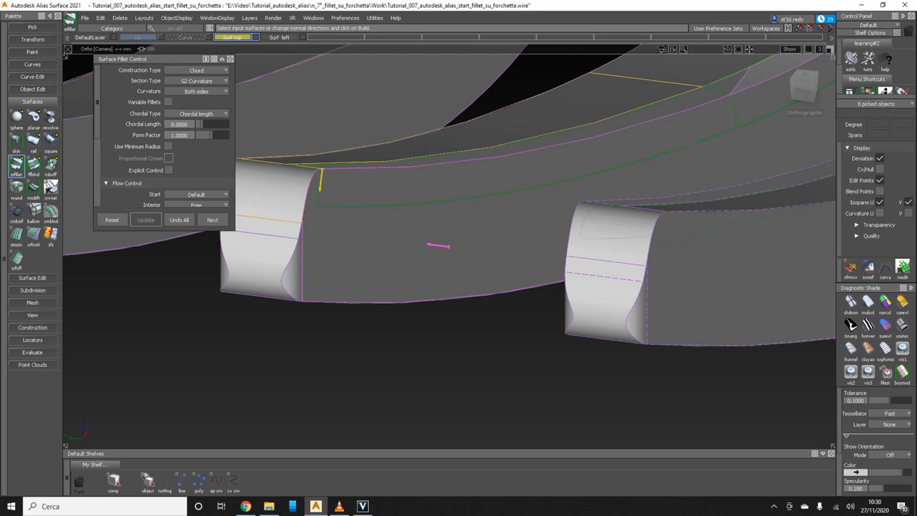
left_click_drag(478, 239, 502, 277, "alt+shift")
right_click_drag(501, 277, 458, 275, "alt+shift")
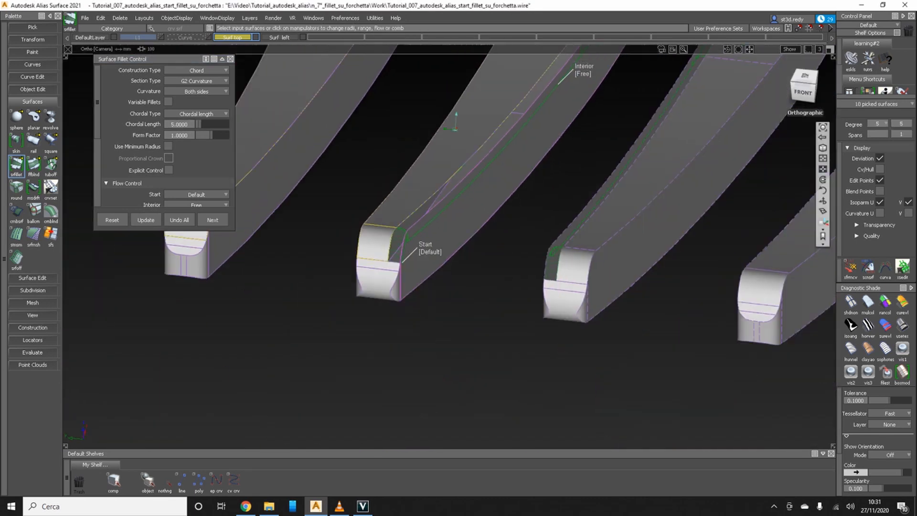
Try to extend the fillet onto the lower surface of the second tine's tip
left_click_drag(459, 274, 478, 234, "alt+shift")
right_click_drag(372, 227, 458, 227, "alt+shift")
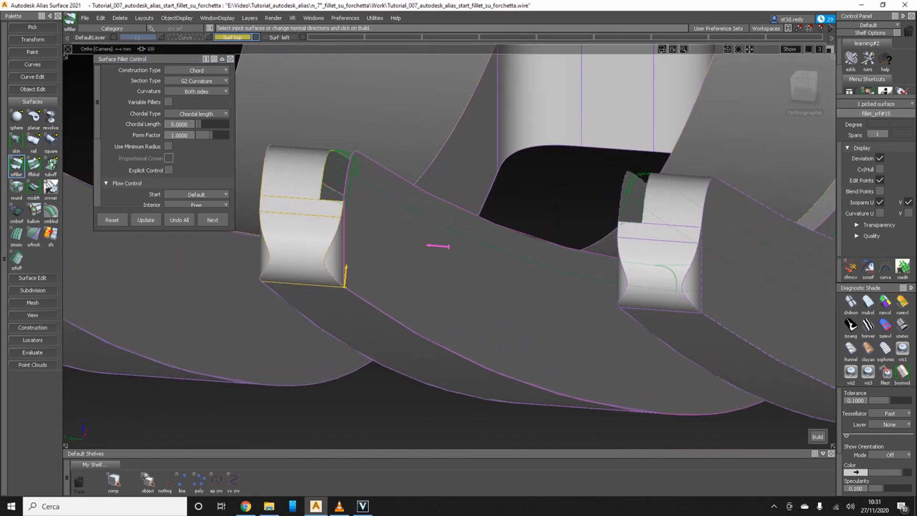
left_click_drag(458, 239, 468, 220, "alt+shift")
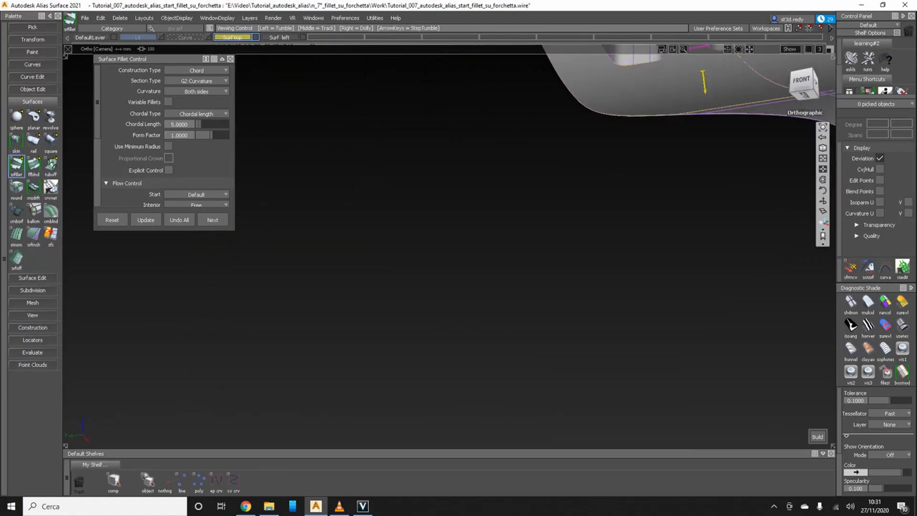
middle_click_drag(502, 158, 430, 382, "alt+shift")
right_click_drag(430, 383, 372, 382, "alt+shift")
left_click_drag(430, 230, 468, 306, "alt+shift")
middle_click_drag(439, 143, 430, 234, "alt+shift")
right_click_drag(382, 234, 525, 234, "alt+shift")
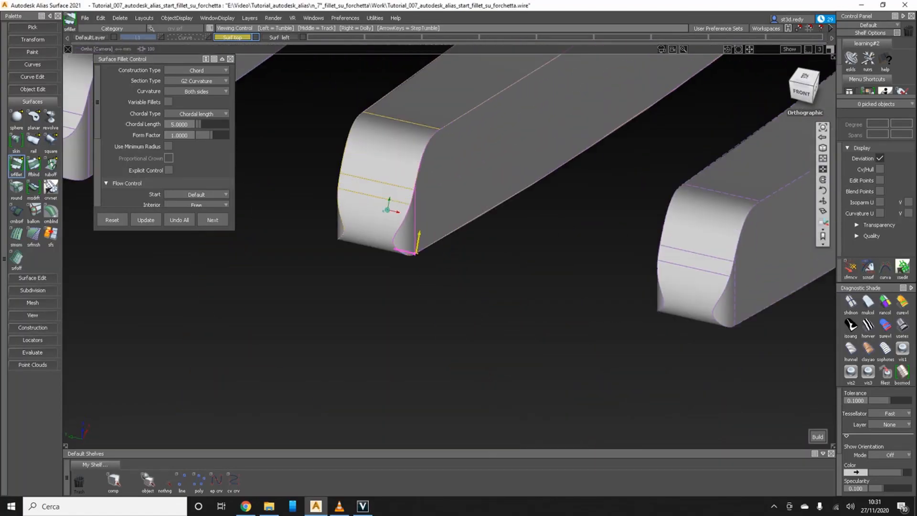
Reselect the top and tip surfaces against the tine's side wall and build the fillet with chordal length 5
left_click_drag(459, 229, 411, 344, "alt+shift")
left_click(421, 277)
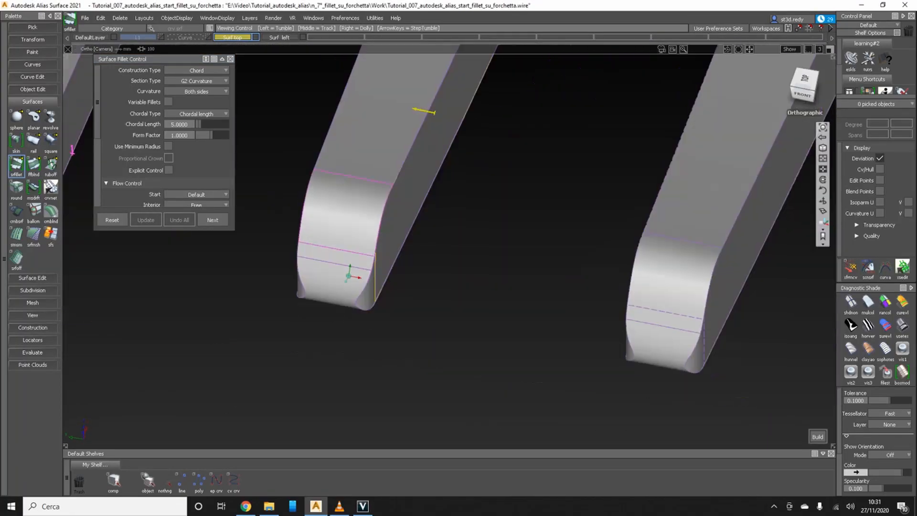
middle_click_drag(411, 191, 353, 335, "alt+shift")
right_click_drag(449, 287, 354, 287, "alt+shift")
middle_click_drag(382, 239, 382, 358, "alt+shift")
right_click_drag(391, 239, 372, 239, "alt+shift")
left_click(818, 437)
Set the fillet's start flow control to Edge align, check the tip end and finish this fillet
left_click_drag(430, 287, 430, 248, "alt+shift")
middle_click_drag(364, 406, 420, 262, "alt+shift")
mouse_move(382, 263)
right_mouse_down("alt+shift")
mouse_move(497, 263)
mouse_move(373, 263)
right_mouse_up("alt+shift")
left_click_drag(430, 268, 440, 219, "alt+shift")
middle_click_drag(430, 215, 415, 289, "alt+shift")
right_click_drag(414, 263, 468, 262, "alt+shift")
middle_click_drag(468, 215, 439, 279, "alt+shift")
left_click(582, 96)
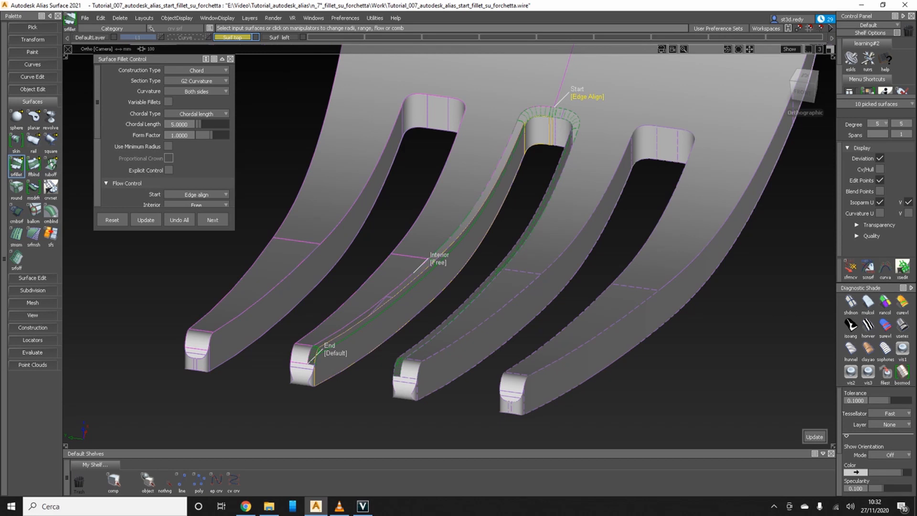
middle_click_drag(306, 368, 345, 313, "alt+shift")
right_click_drag(351, 321, 478, 322, "alt+shift")
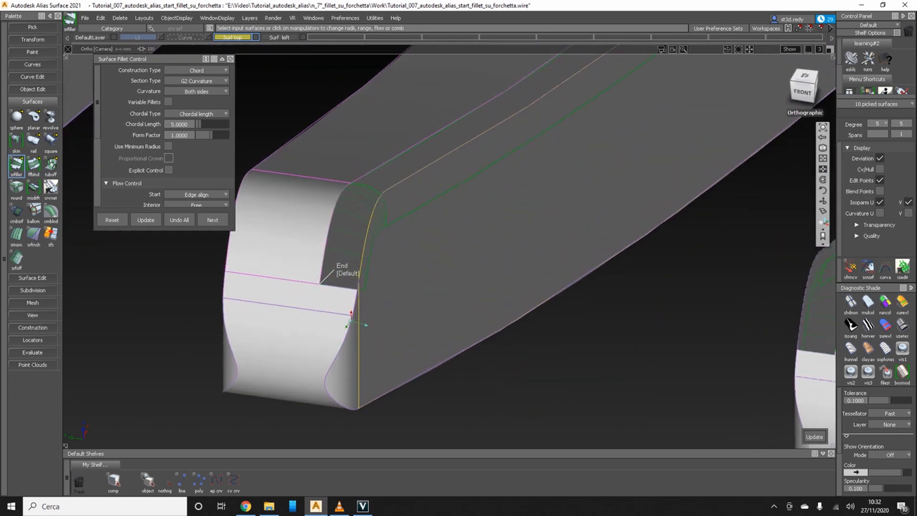
left_click_drag(363, 315, 410, 248, "alt+shift")
left_click(212, 219)
Fillet the second tine's underside against its side wall with chordal length 5 and finish this fillet
middle_click_drag(351, 321, 389, 256, "alt+shift")
right_click_drag(389, 256, 277, 249, "alt+shift")
left_click_drag(410, 268, 449, 234, "alt+shift")
middle_click_drag(449, 329, 449, 201, "alt+shift")
left_click_drag(430, 238, 497, 267, "alt+shift")
left_click(492, 330)
left_click_drag(492, 330, 411, 310, "alt+shift")
left_click(280, 377)
left_click(313, 330)
middle_click_drag(382, 215, 420, 306, "alt+shift")
right_click_drag(411, 287, 506, 287, "alt+shift")
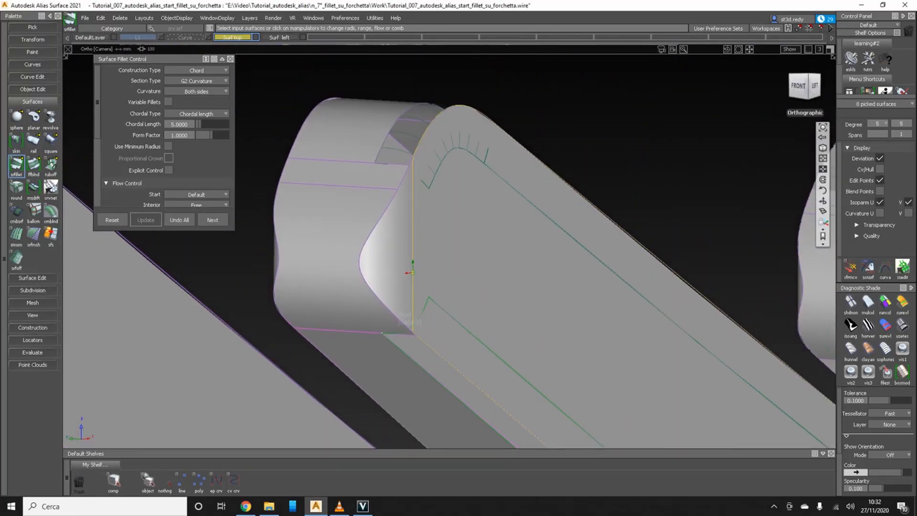
left_click_drag(458, 287, 382, 315, "alt+shift")
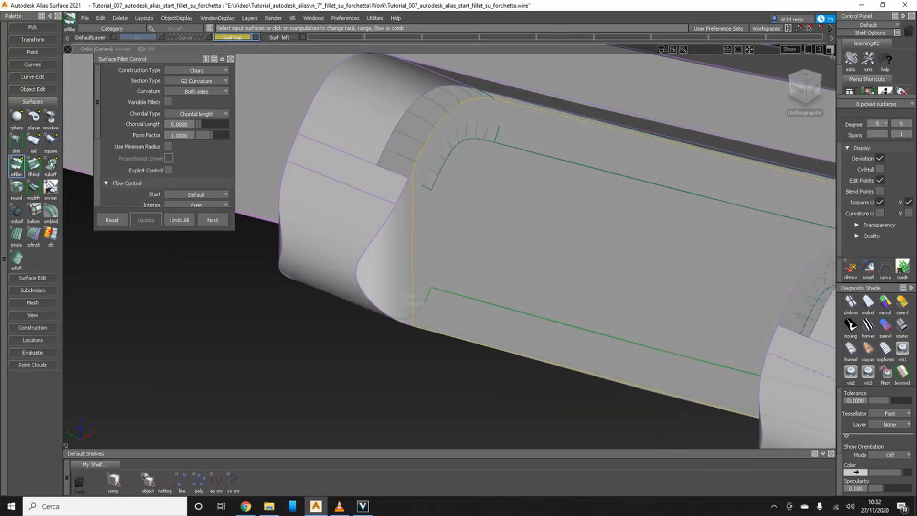
left_click(212, 220)
Draw a line in front of the tine tip, snapping its ends to the lower and upper fillet corners
left_click_drag(411, 267, 513, 263, "alt+shift")
left_click(51, 164)
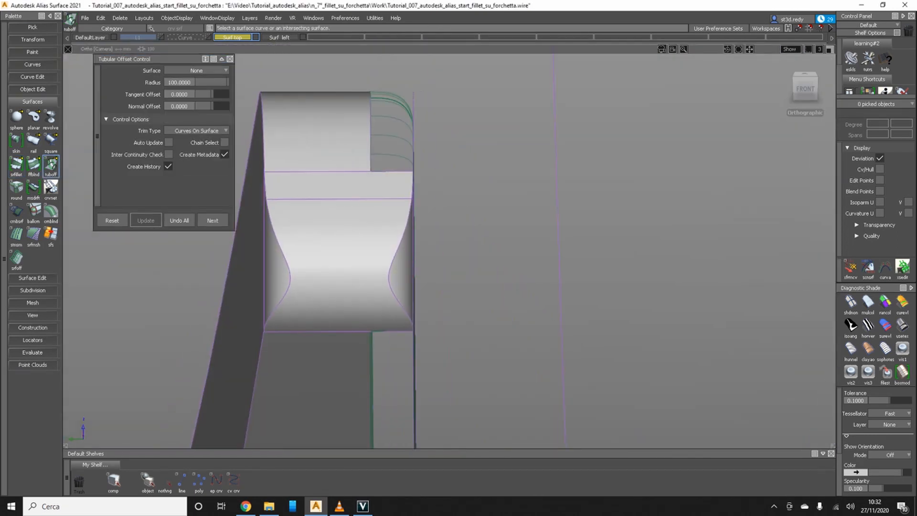
left_click(182, 481)
left_click_drag(430, 287, 399, 264, "alt+shift")
left_click(370, 331, "ctrl+alt")
left_click_drag(371, 325, 423, 306, "alt+shift")
left_click(371, 167, "ctrl+alt")
left_click_drag(371, 172, 423, 165, "alt+shift")
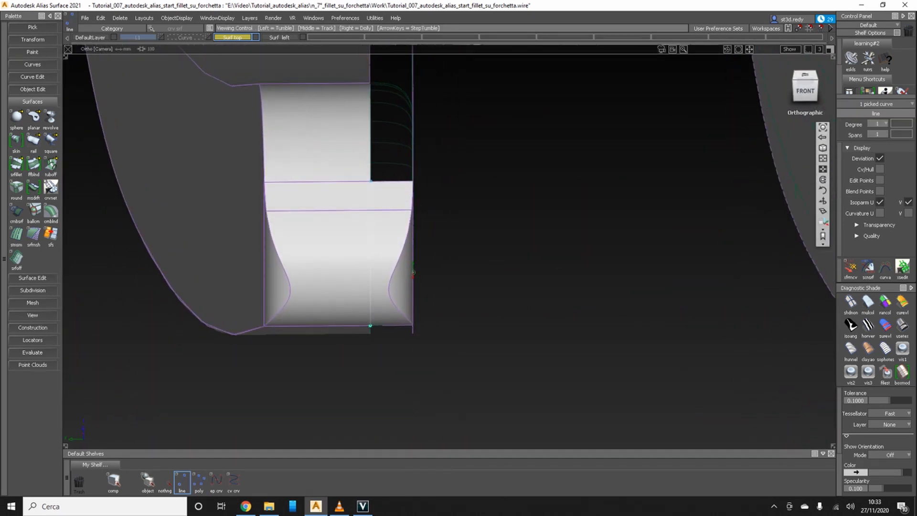
Scale the line from its centre by about 10 so that it extends well past both ends of the tip
middle_click_drag(452, 337, 416, 325, "ctrl+shift")
middle_click_drag(510, 246, 544, 246, "ctrl+shift")
left_click_drag(525, 245, 573, 246)
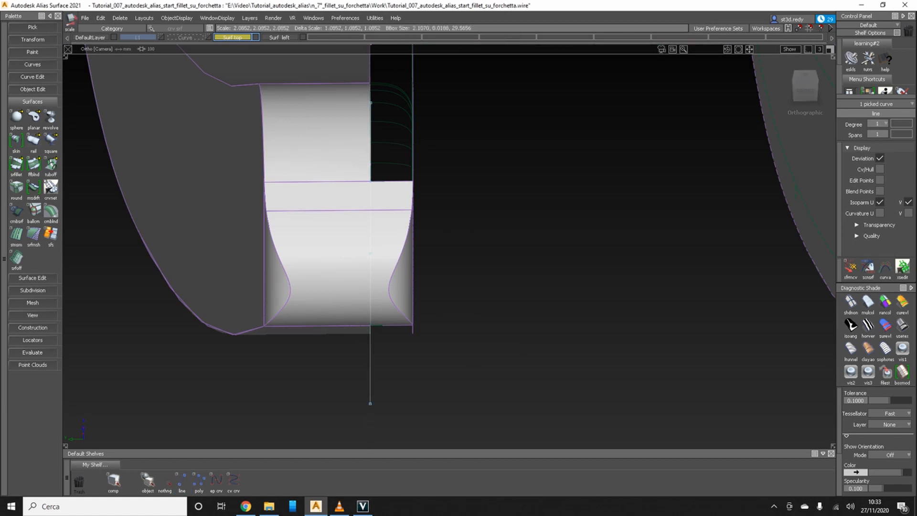
right_click_drag(413, 272, 373, 280, "alt+shift")
middle_click_drag(372, 279, 352, 336, "alt+shift")
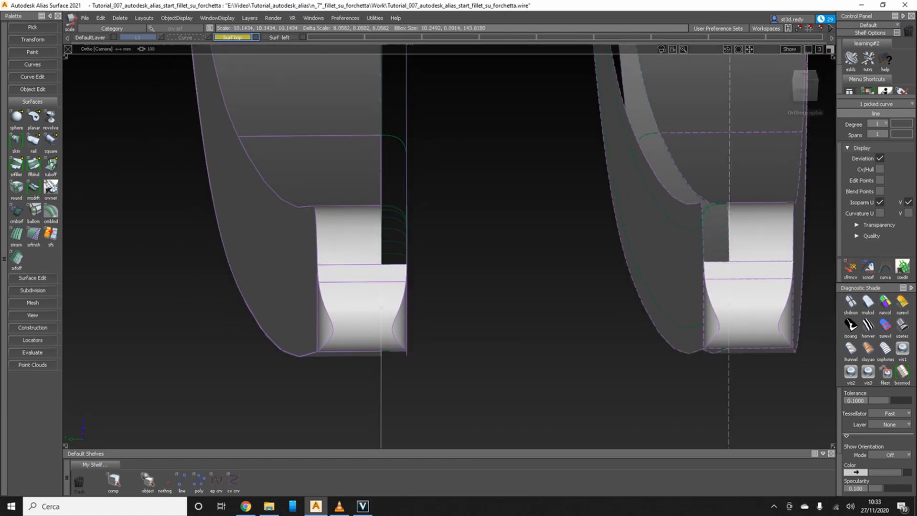
Project the line onto the two tip surfaces along the view direction, creating curves on surfaces
right_click_drag(363, 329, 411, 325, "alt+shift")
left_click_drag(411, 325, 410, 301, "ctrl+shift")
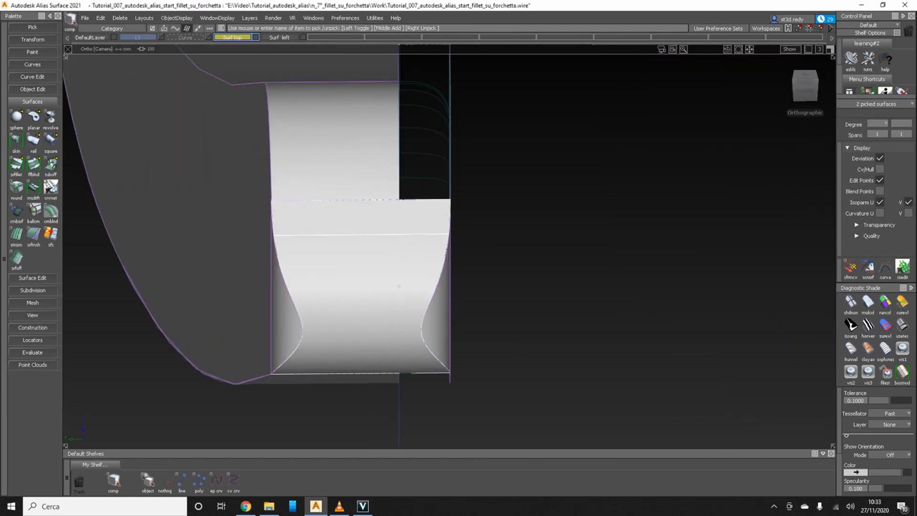
left_click(32, 277)
double_click(16, 293)
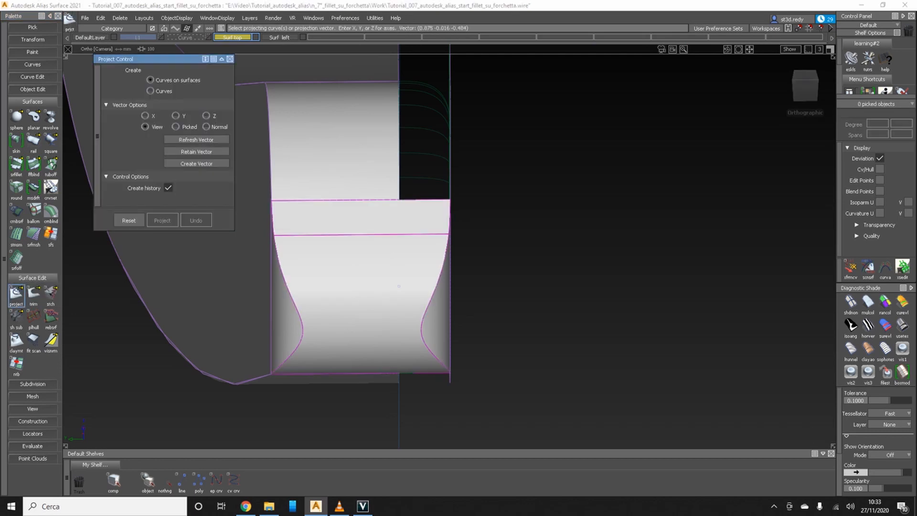
left_click(162, 220)
left_click_drag(370, 328, 329, 318, "alt+shift")
middle_click_drag(330, 318, 333, 223, "alt+shift")
left_click_drag(334, 223, 329, 205, "alt+shift")
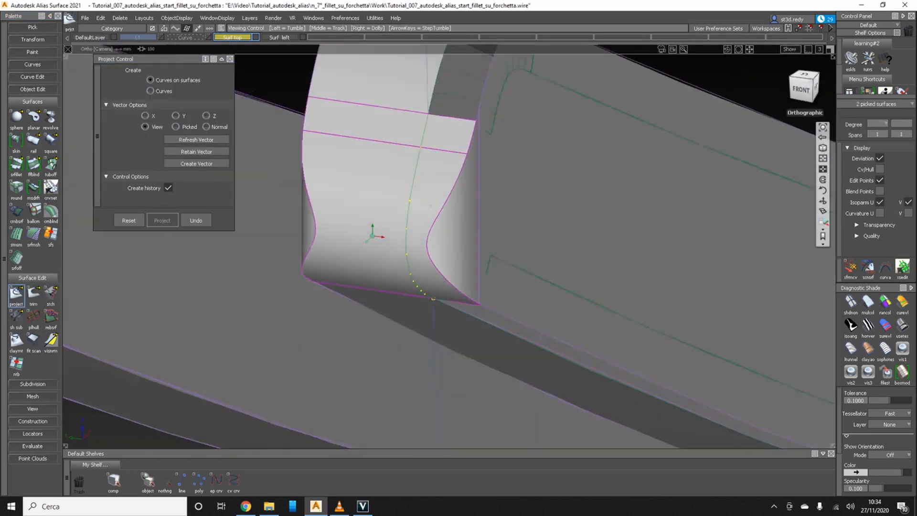
Trim away the strip of the tip surface between the projected curve and the tine's side
left_click(16, 292)
left_click(33, 293)
left_click(372, 145)
left_click(373, 145)
left_click(769, 436)
left_click_drag(372, 232, 344, 239, "alt+shift")
left_click_drag(483, 260, 458, 253, "alt+shift")
middle_click_drag(459, 254, 439, 273, "alt+shift")
Try a tubular offset of radius 5 on the curved tip patch and delete the curve it leaves beside the edge
double_click(50, 164)
left_click(382, 196)
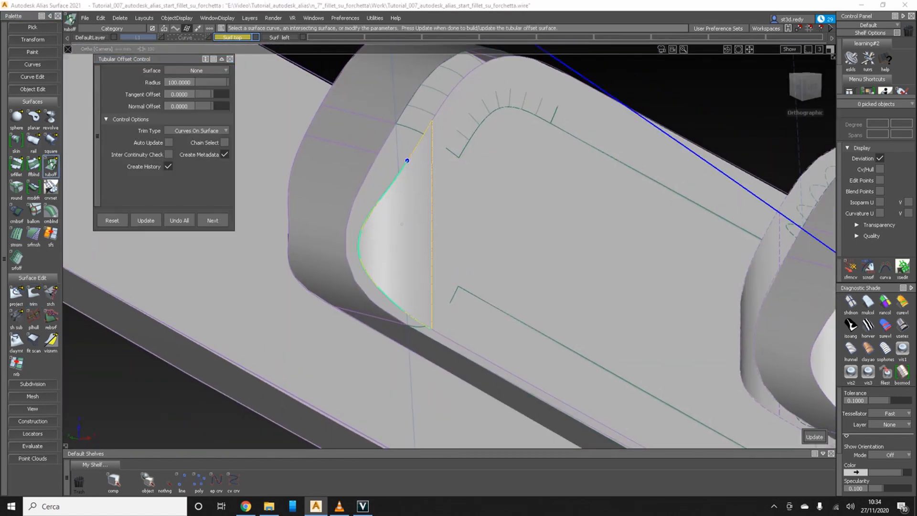
key("ctrl+z")
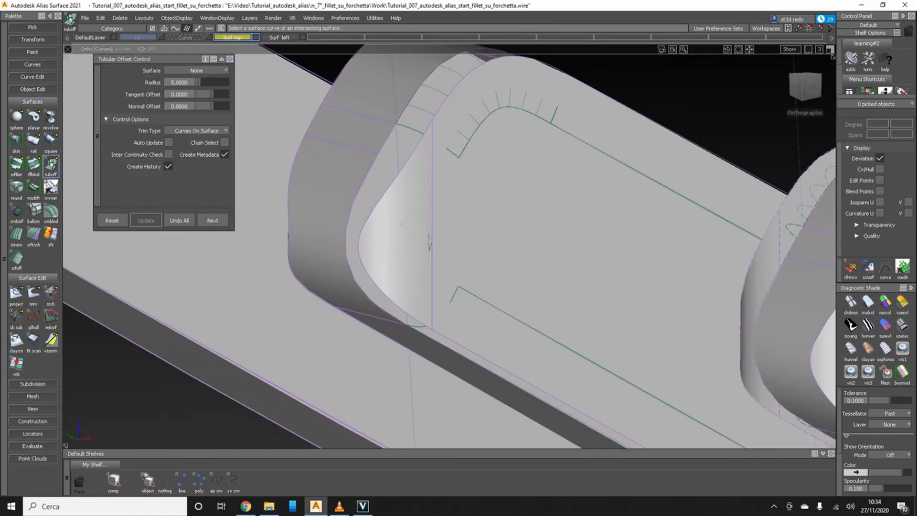
left_click_drag(482, 279, 487, 315, "ctrl+shift")
left_click(430, 243)
key("Delete")
left_click(412, 283)
left_click_drag(412, 283, 421, 244, "alt+shift")
middle_click_drag(421, 244, 393, 312, "alt+shift")
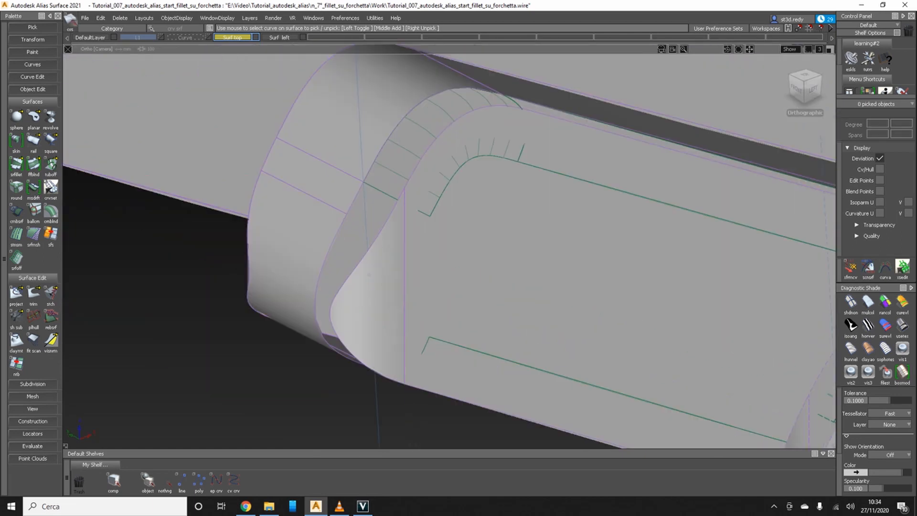
Try a tubular offset of radius 2.5 along the side wall's rounded upper edge at the tip
double_click(50, 164)
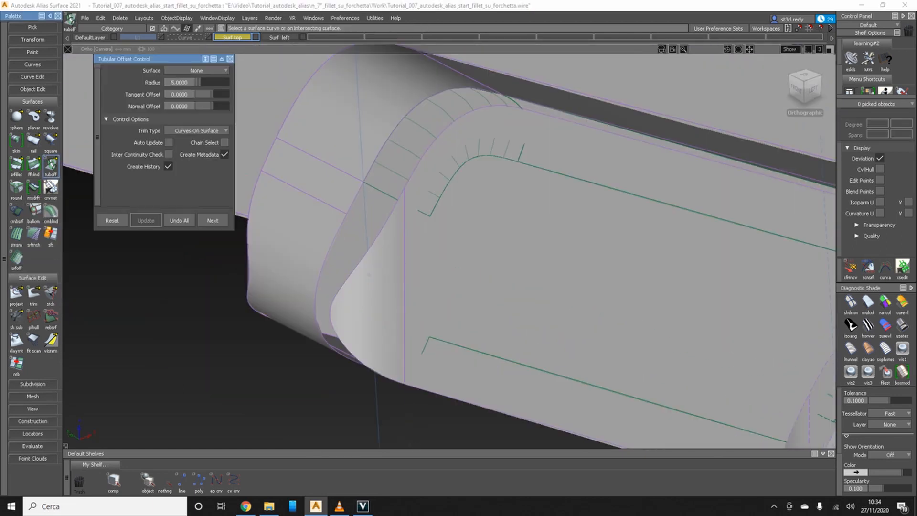
left_click(403, 188)
left_click(414, 193)
left_click_drag(415, 193, 383, 220, "alt+shift")
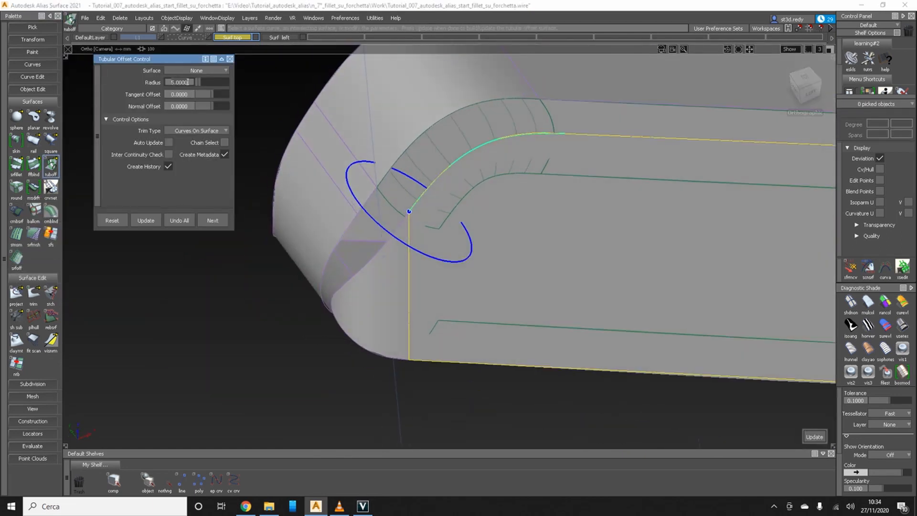
left_click_drag(370, 315, 362, 265, "alt+shift")
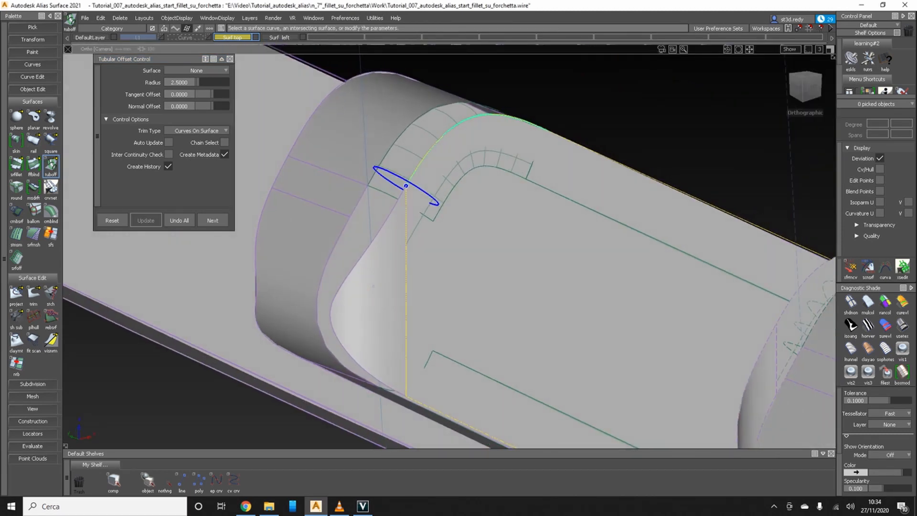
left_click(229, 59)
left_click_drag(479, 225, 437, 225, "ctrl+shift")
key("alt+space")
Extend the upper offset curve on the tine's side wall to the wall's vertical edge at the tip
right_click_drag(362, 298, 348, 301, "alt+shift")
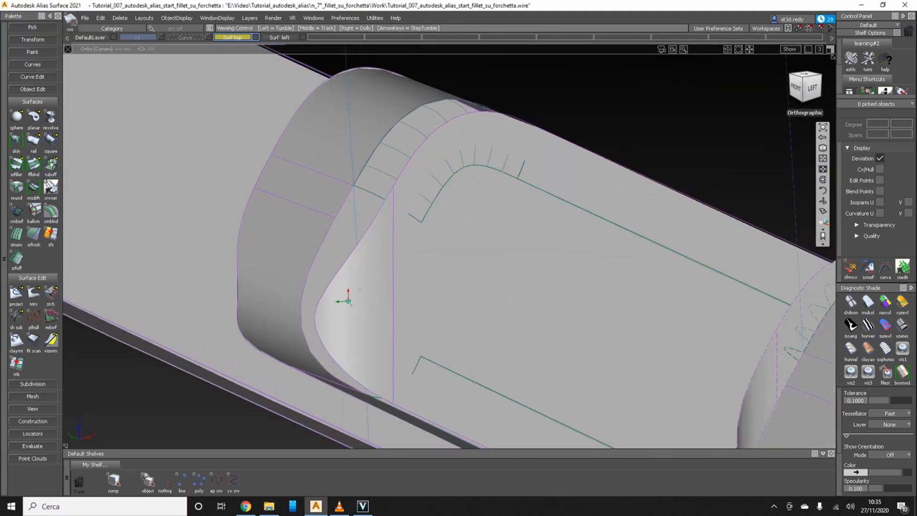
middle_click_drag(360, 290, 335, 294, "alt+shift")
left_click(33, 89)
left_click(50, 106)
left_click(400, 223)
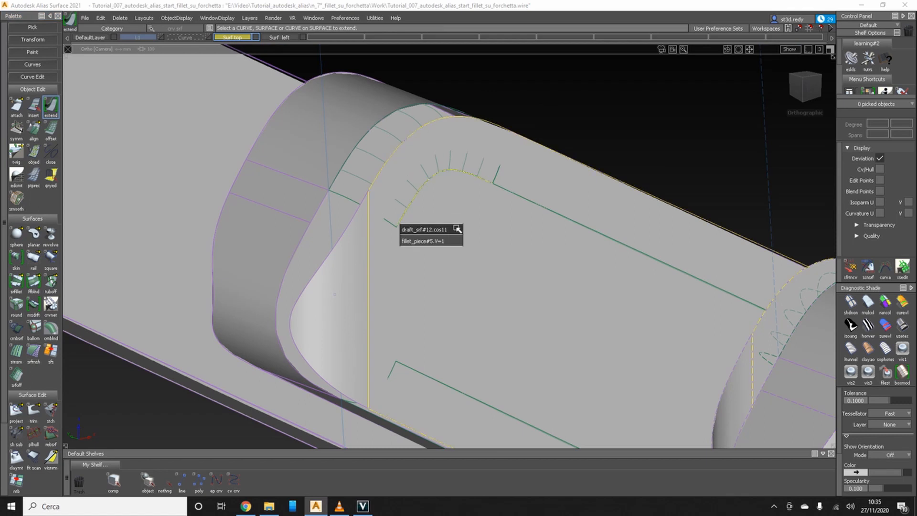
left_click(416, 230)
left_click_drag(401, 222, 367, 270)
Extend the lower offset curve on the tine's side wall to the same vertical tip edge
left_click(411, 303)
middle_click_drag(362, 278, 361, 239, "alt+shift")
left_click(393, 328)
left_click(409, 340)
left_click(411, 286)
left_click_drag(393, 322, 357, 305)
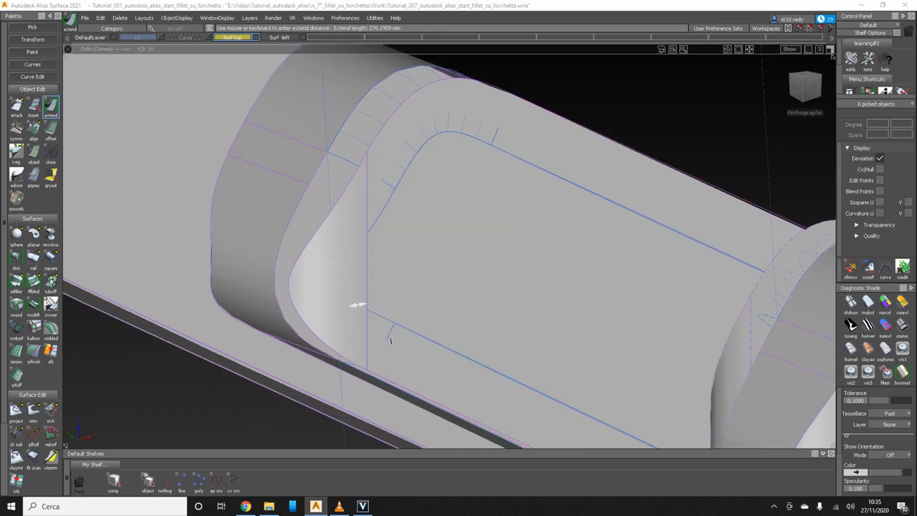
Create a blend curve across the tip between the ends of the two extended curves
left_click(32, 65)
left_click(51, 82)
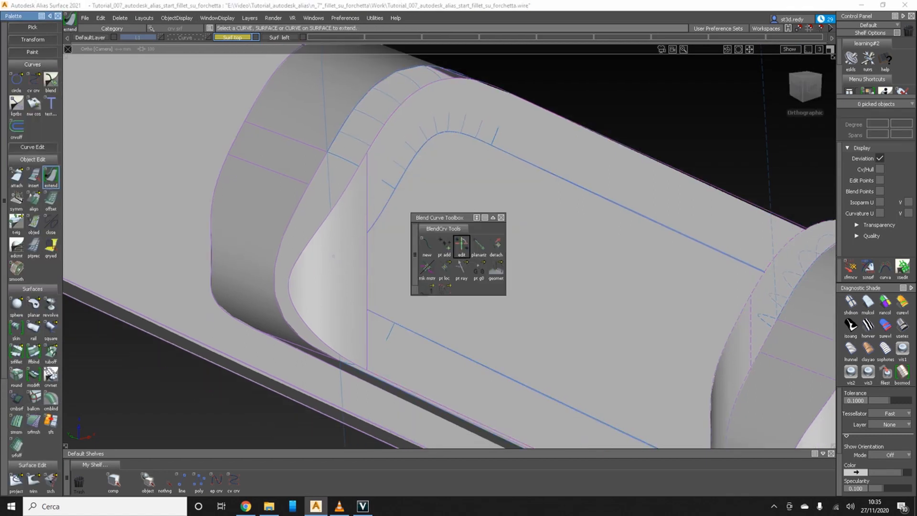
left_click_drag(439, 217, 93, 57)
left_click(78, 86)
left_click(367, 309, "ctrl+alt")
left_click(394, 323, "ctrl+alt")
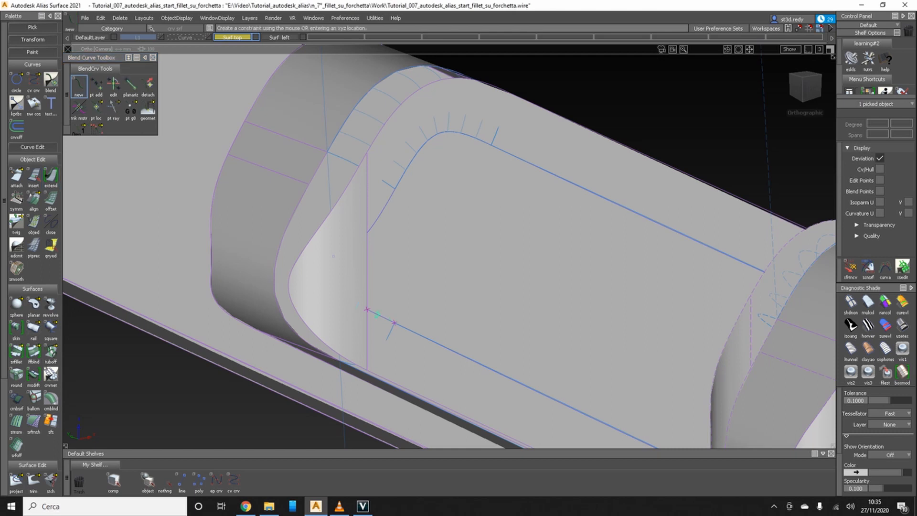
Shape the blend curve's end tangents to follow the extended curves, so that it bulges outward over the rounded tip patch
left_click(113, 85)
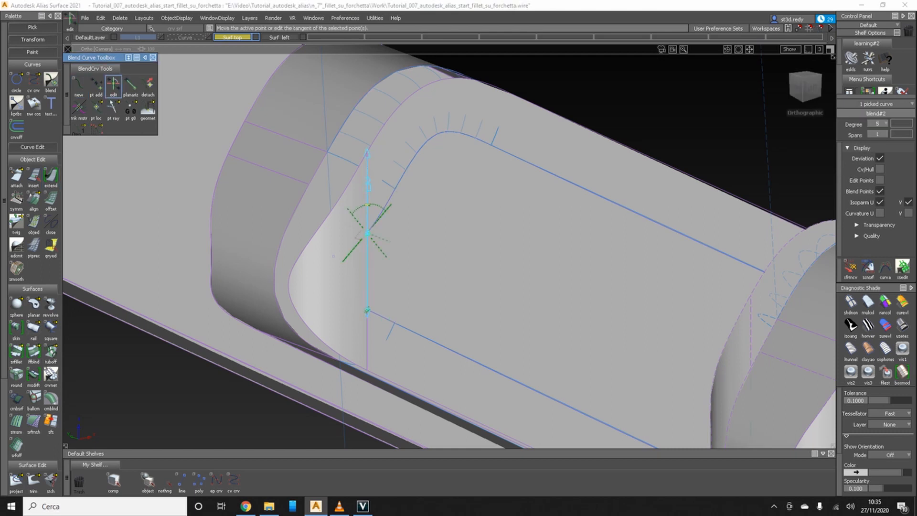
left_click_drag(361, 284, 345, 298)
left_click_drag(320, 264, 354, 248, "alt+shift")
key("ctrl+5")
left_click_drag(458, 195, 612, 180)
left_click(713, 181)
Project the blend curve onto the rounded tip patch as curves on surfaces, using the Normal vector option
scroll(32, 420, "down", 2)
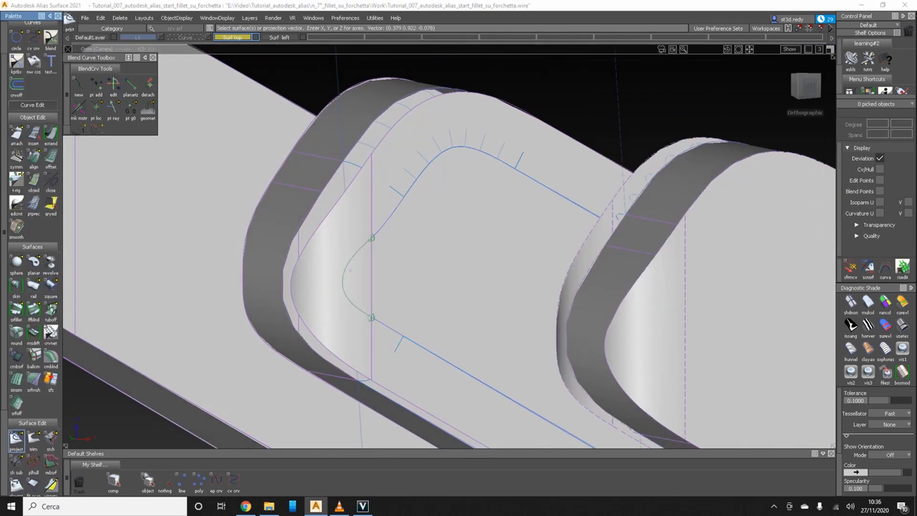
double_click(17, 440)
left_click(371, 281)
left_click(815, 437)
left_click(343, 281)
left_click_drag(397, 348, 397, 318, "ctrl+shift")
left_click_drag(371, 314, 371, 300, "ctrl+shift")
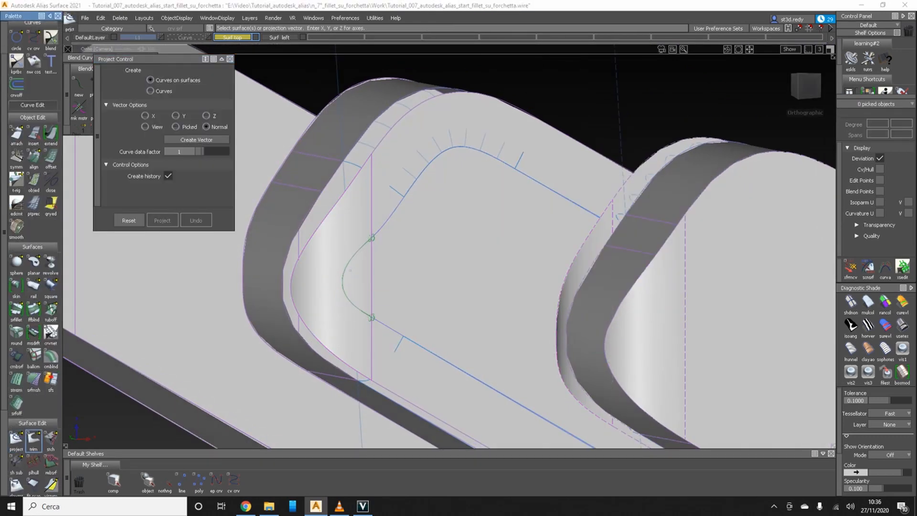
Trim the rounded tip patch along the projected curve, keeping only the small area inside it
left_click(33, 439)
left_click(356, 286)
left_click(356, 287)
left_click(769, 436)
left_click_drag(335, 268, 454, 246, "alt+shift")
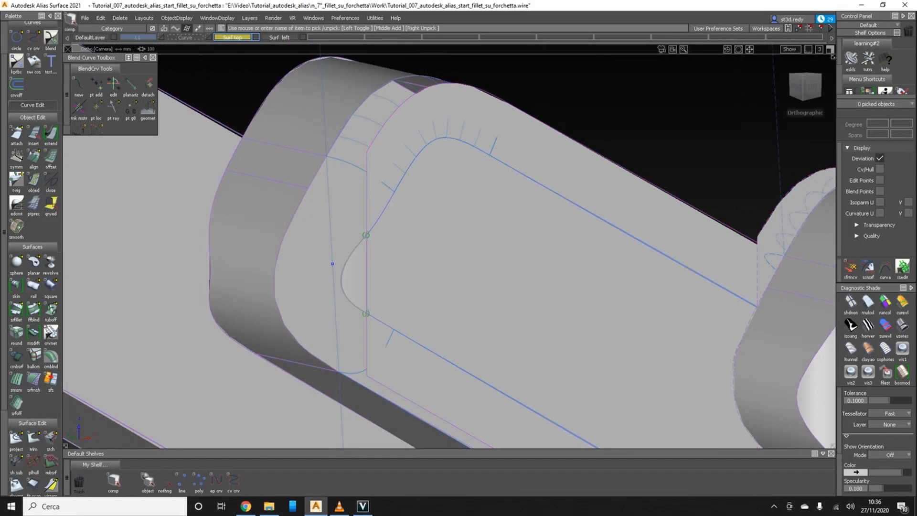
Try to trim the tine's side wall along the extended offset curves, keeping the inner region
left_click(34, 438)
left_click(423, 278)
left_click(423, 279)
left_click(770, 436)
left_click_drag(322, 268, 516, 300, "alt+shift")
left_click(564, 310)
left_click(563, 310)
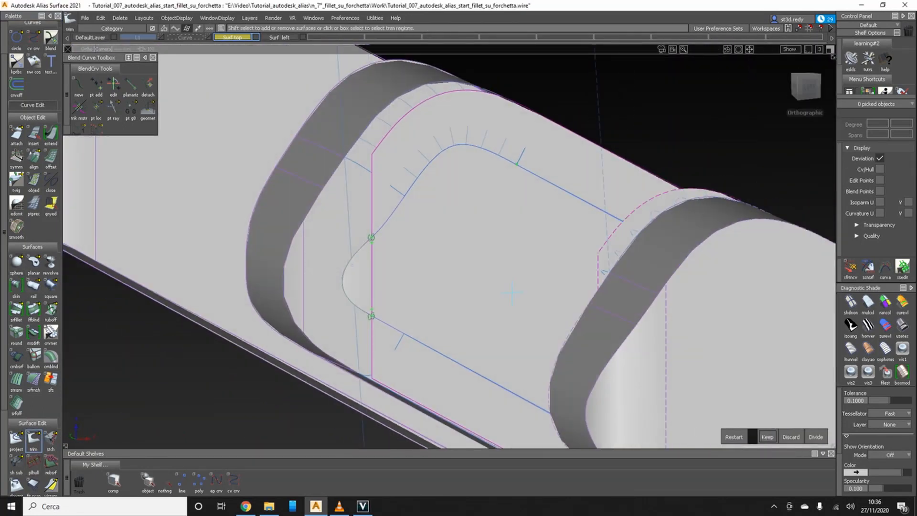
left_click(767, 436)
Isolate the tine's side wall surface in the view and untrim it
left_click(176, 17)
left_click(183, 75)
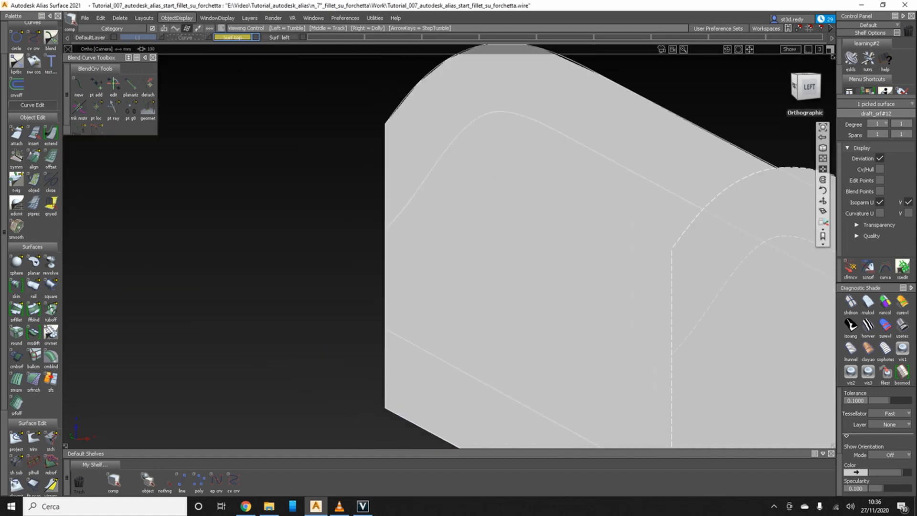
left_click_drag(33, 438, 69, 438)
left_click(420, 296)
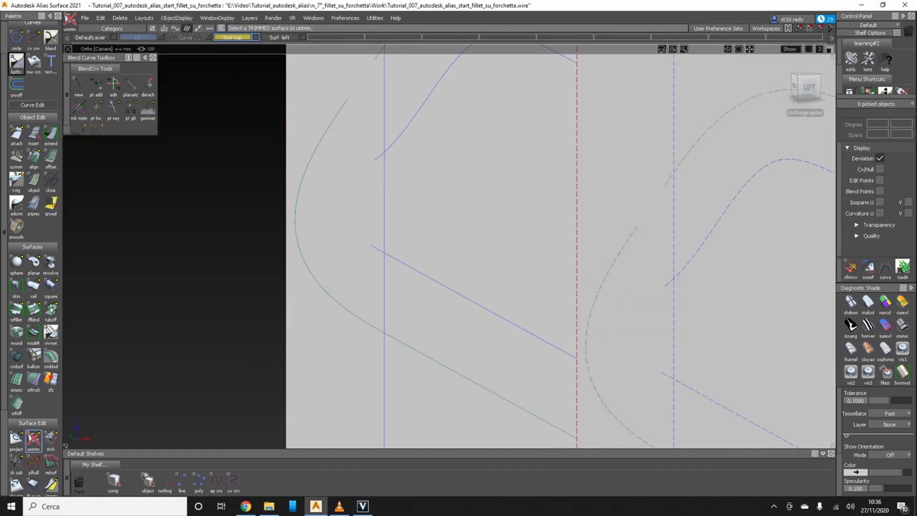
Trim the side wall again to its offset curves and the vertical tip curve, and redisplay the hidden surfaces
scroll(32, 135, "up", 2)
left_click(32, 136)
left_click(17, 199)
left_click(426, 274)
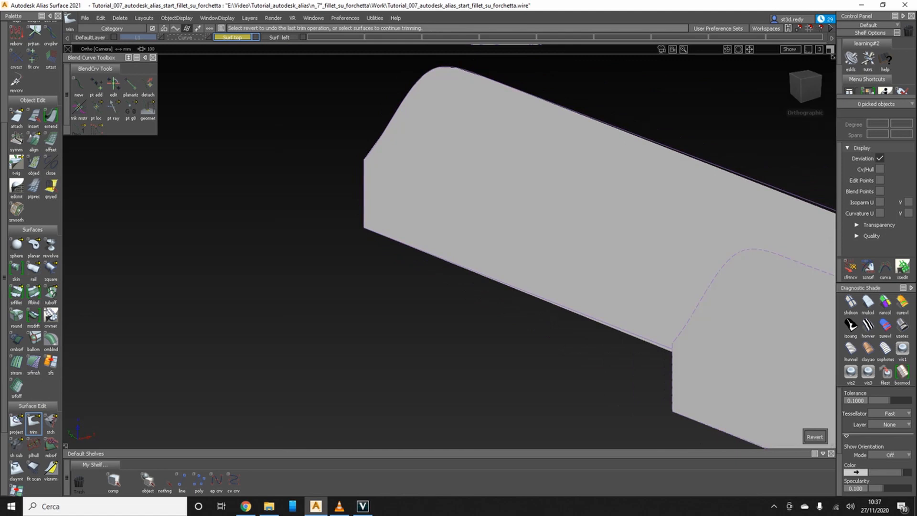
left_click(177, 17)
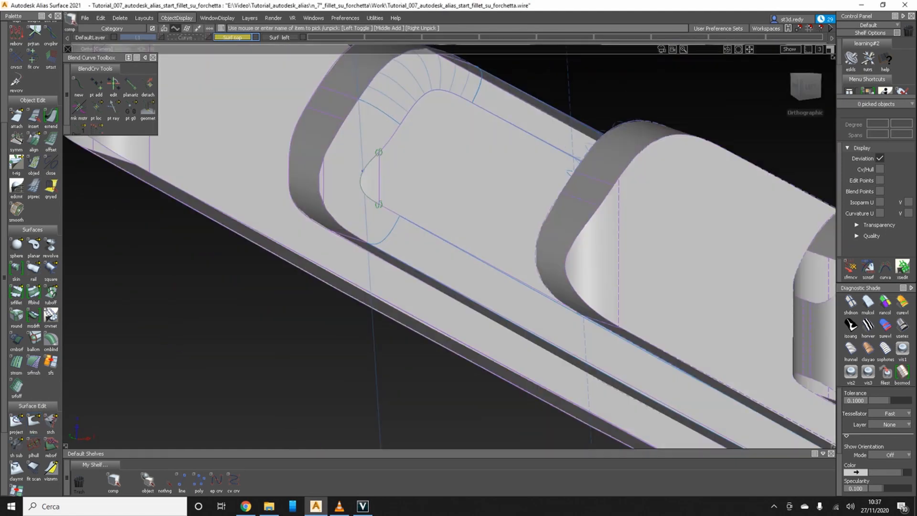
Try a G2 curvature freeform blend from the tip wall's curved edge to the side wall's lower edge
right_click_drag(448, 239, 429, 267, "alt+shift")
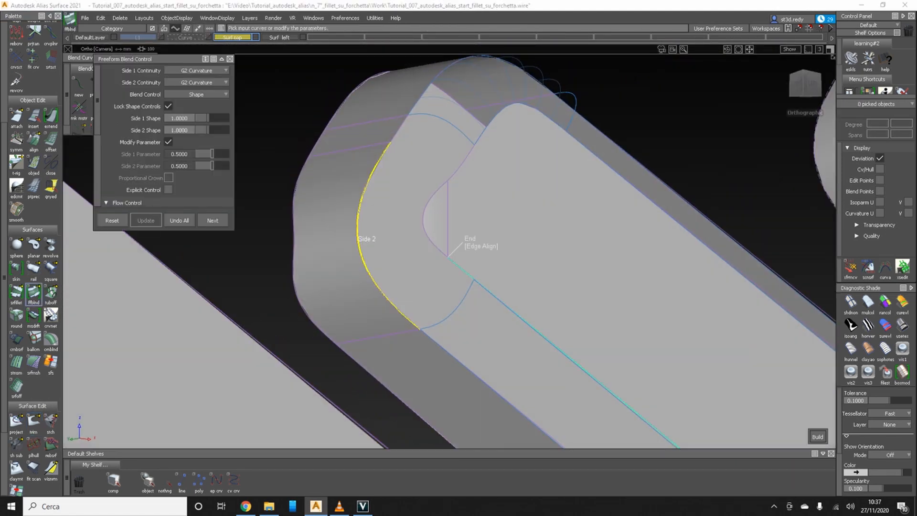
scroll(162, 144, "down", 3)
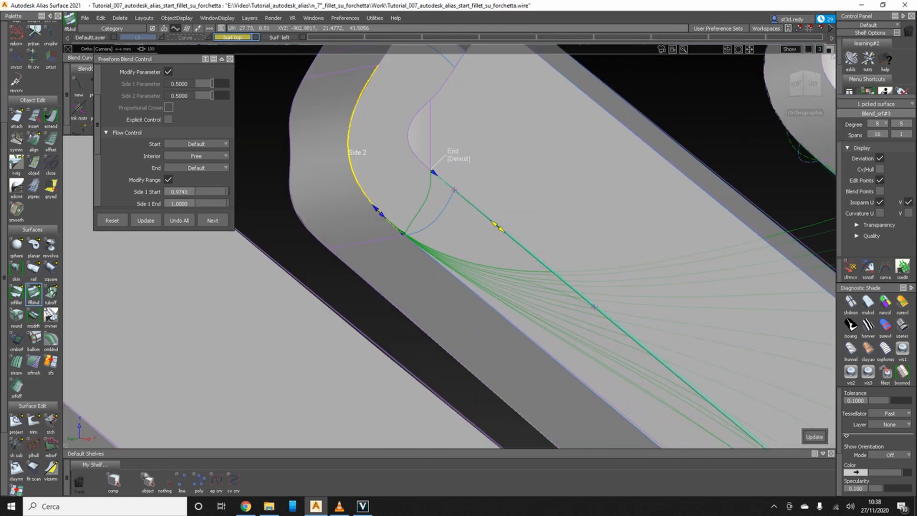
scroll(419, 210, "up", 5)
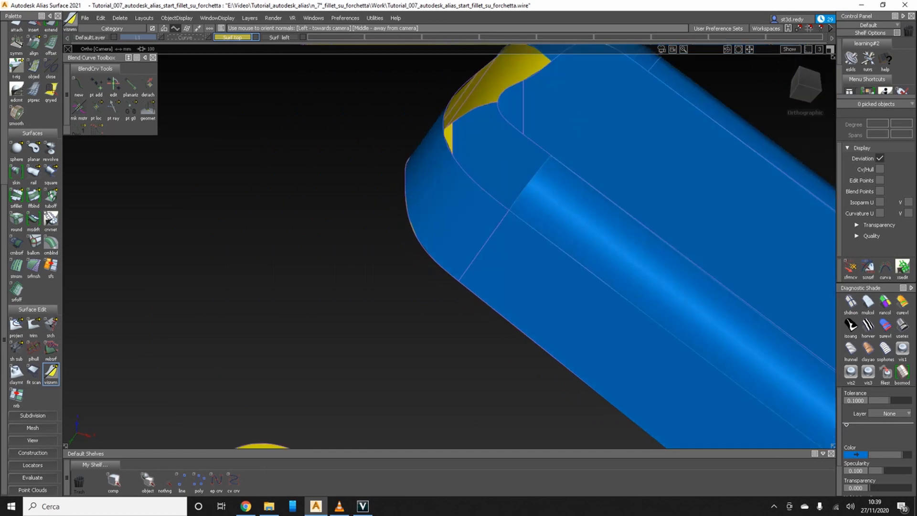
Orient the normals of the surfaces around the tine tip towards the outside
right_click_drag(602, 121, 478, 144, "alt+shift")
left_click_drag(478, 215, 454, 110, "alt+shift")
left_click(431, 127)
left_click(367, 167)
left_click(477, 177)
left_click_drag(477, 191, 406, 183, "alt+shift")
scroll(556, 114, "up", 4)
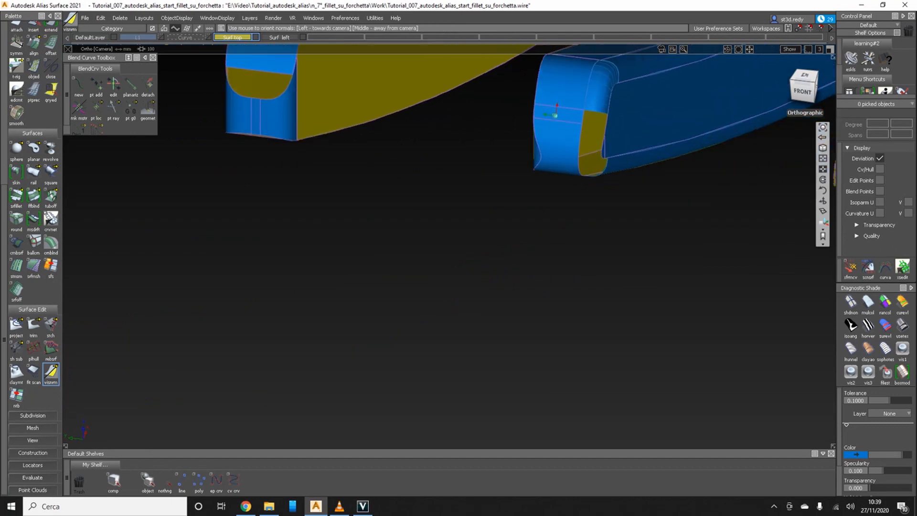
scroll(557, 114, "down", 4)
left_click_drag(557, 114, 458, 91, "alt+shift")
scroll(246, 356, "down", 4)
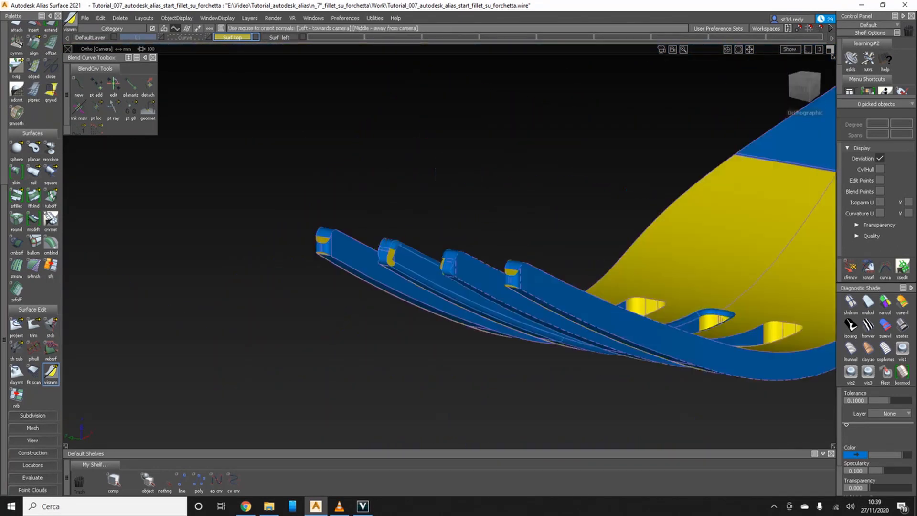
Orient the normals of the fork's upper surfaces and the side strip along its handle towards the outside
left_click_drag(245, 356, 363, 405, "alt+shift")
left_click(520, 172)
left_click(443, 164)
left_click(599, 178)
left_click_drag(430, 239, 597, 229, "alt+shift")
middle_click_drag(239, 120, 597, 363, "alt+shift")
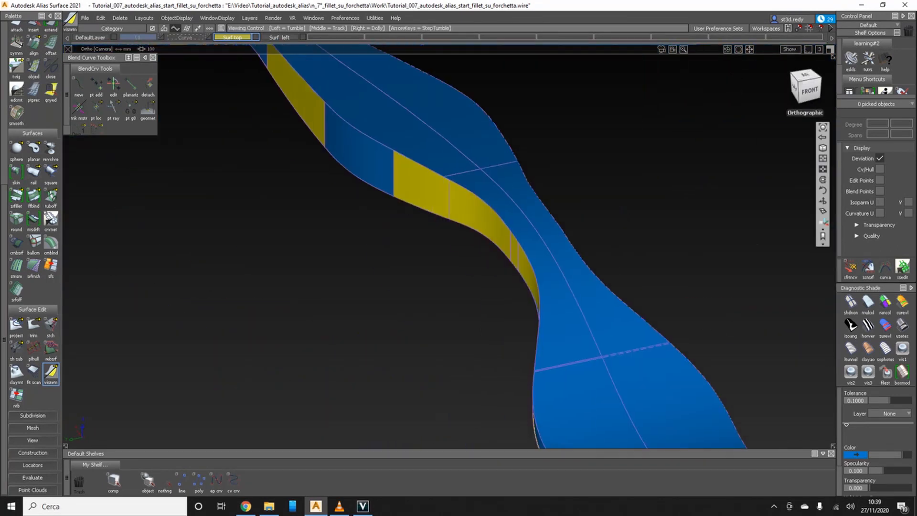
left_click(460, 203)
scroll(597, 363, "down", 6)
left_click_drag(597, 363, 588, 387, "alt+shift")
middle_click_drag(655, 420, 454, 196, "alt+shift")
right_click_drag(454, 196, 597, 200, "alt+shift")
left_click_drag(597, 201, 444, 191, "alt+shift")
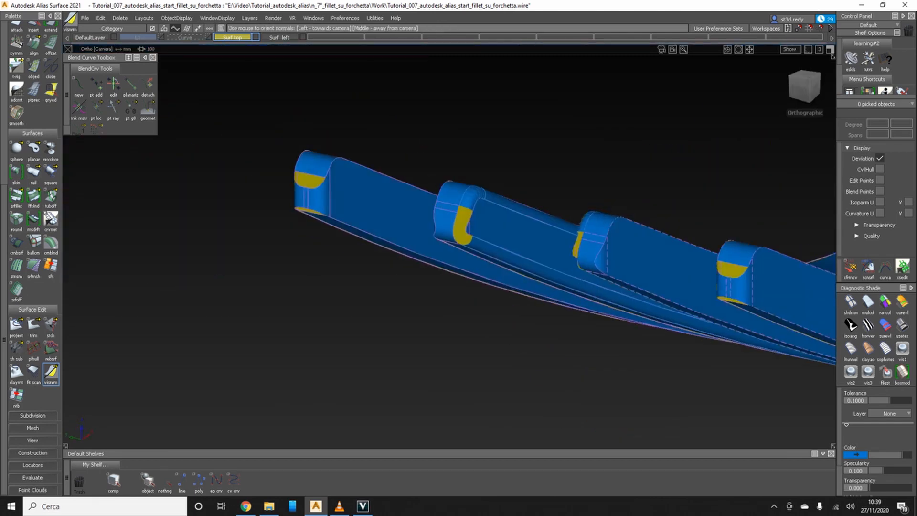
Try the G2 curvature freeform blend again between the side wall's lower edge and the tip wall's curved edge
double_click(34, 196)
right_click_drag(449, 224, 621, 229, "alt+shift")
left_click_drag(621, 230, 564, 267, "alt+shift")
left_click(503, 290)
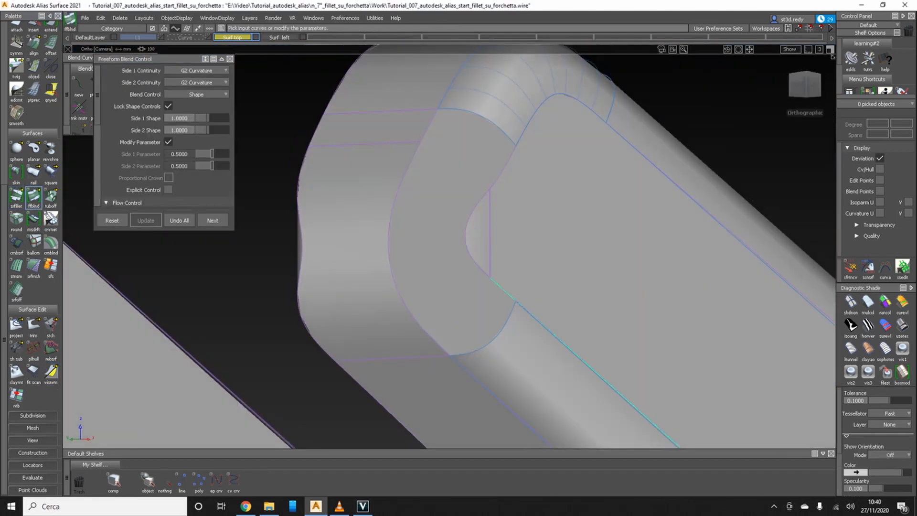
right_click_drag(597, 286, 373, 282, "alt+shift")
middle_click_drag(478, 335, 372, 211, "alt+shift")
right_click_drag(348, 114, 525, 117, "alt+shift")
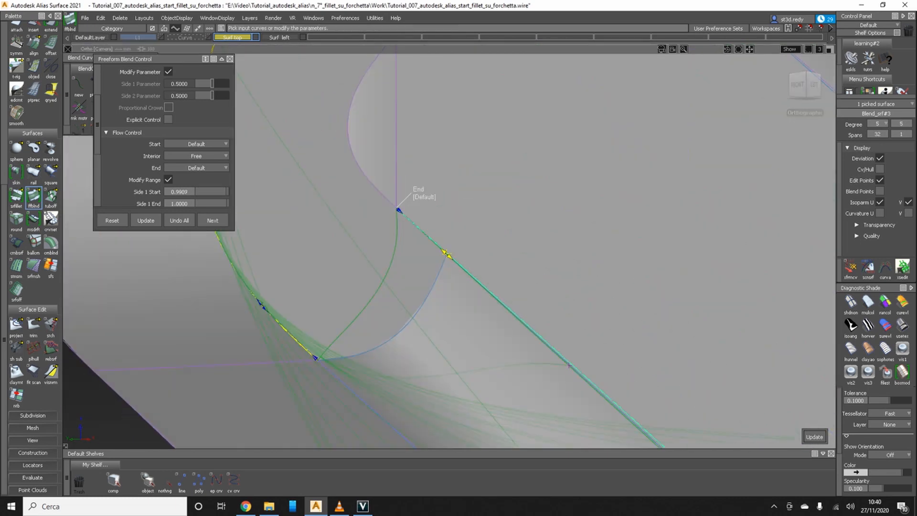
left_click_drag(448, 255, 430, 215, "alt+shift")
Orient the side wall's normal towards the camera and delete the twisted blend patch at the tip's lower corner
left_click(50, 371)
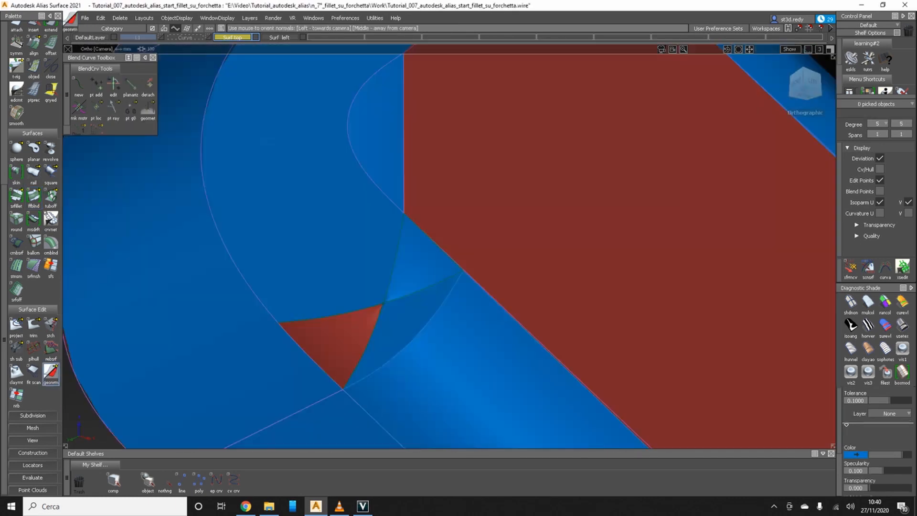
left_click(535, 248)
left_click_drag(463, 300, 439, 282, "ctrl+shift")
left_click(415, 287)
key("Delete")
Build a G2 curvature freeform blend at the lower corner between the tip wall and side wall edges, and shade the model
left_click(34, 197)
left_click(287, 333)
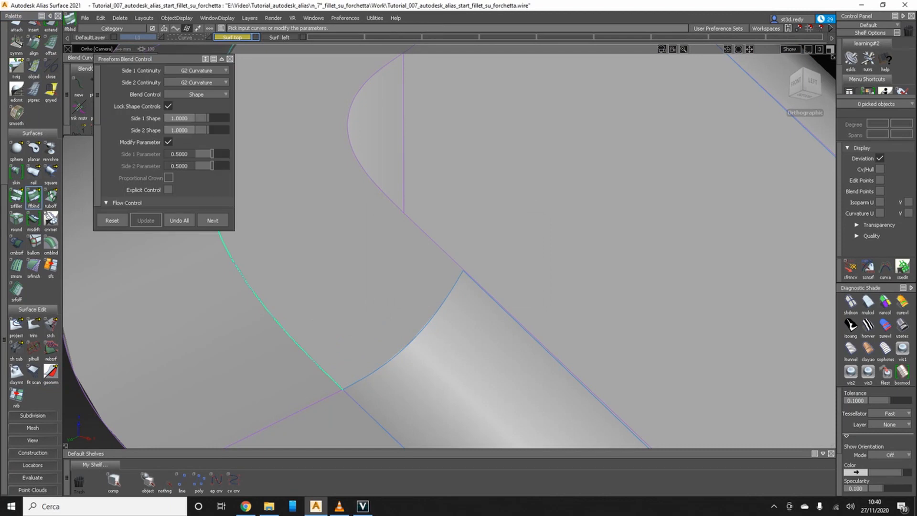
left_click(435, 243)
mouse_move(436, 243)
left_mouse_down("alt+shift")
mouse_move(430, 292)
mouse_move(437, 272)
left_mouse_up("alt+shift")
left_click_drag(437, 272, 416, 253, "ctrl+shift")
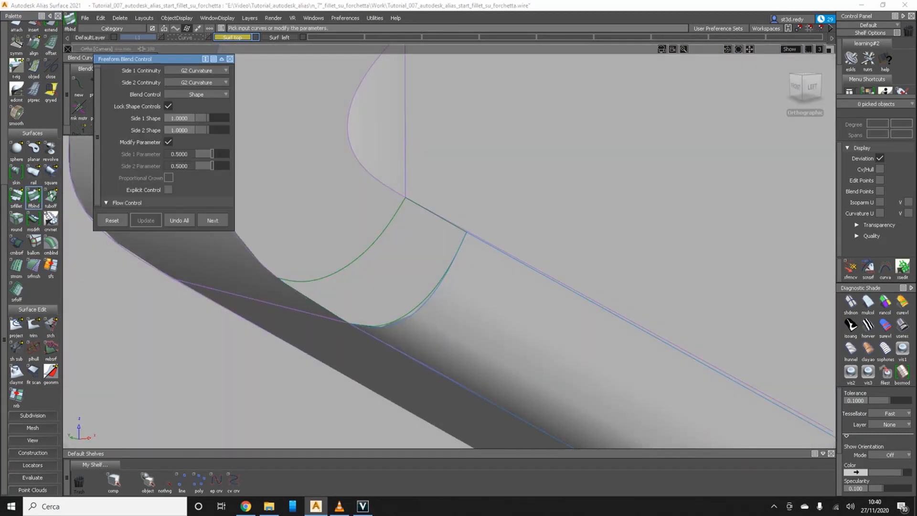
left_click(867, 301)
Align the corner patch's edge to the lower fillet's end with explicit control, position influence 1, degree 5 and one span both ways
left_click_drag(477, 257, 473, 282, "alt+shift")
scroll(34, 158, "up", 1)
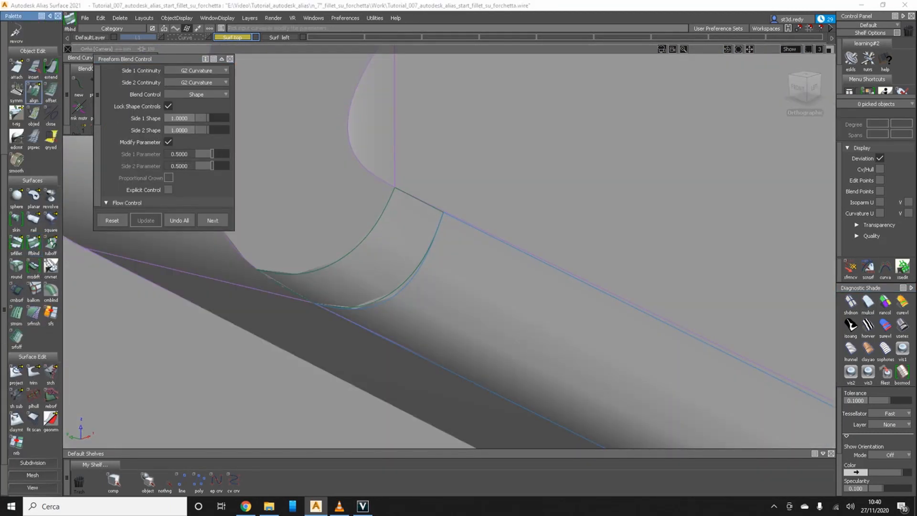
left_click(33, 91)
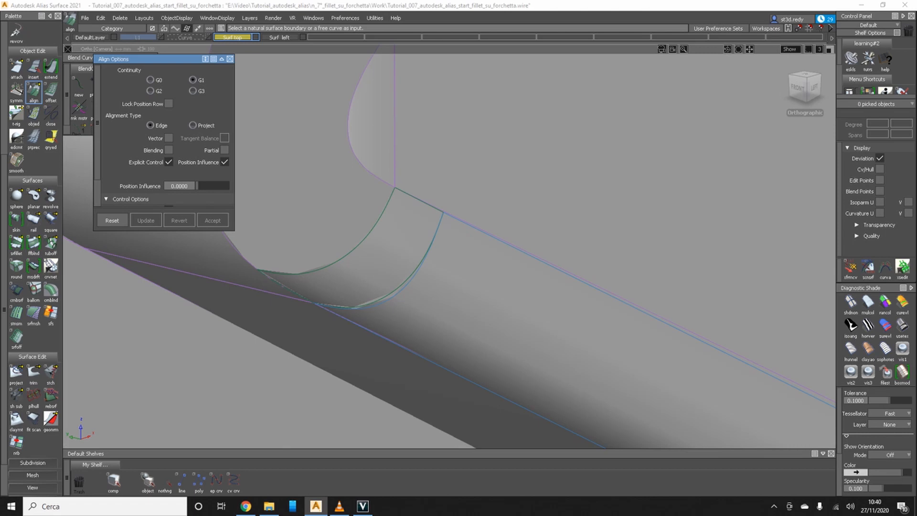
left_click(422, 261)
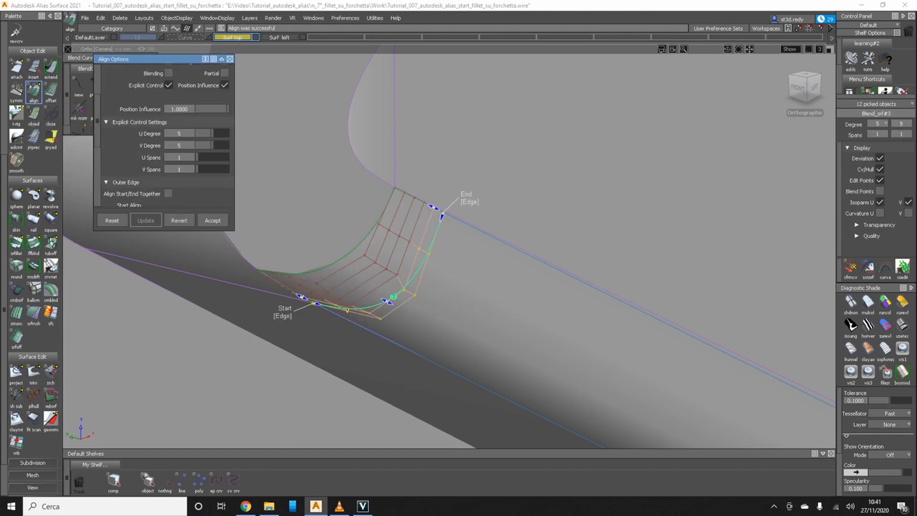
scroll(164, 134, "up", 3)
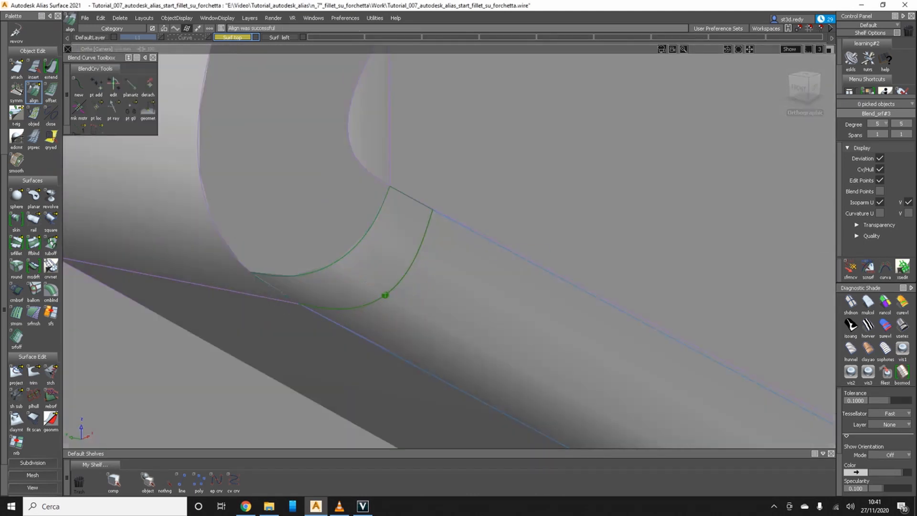
left_click(120, 17)
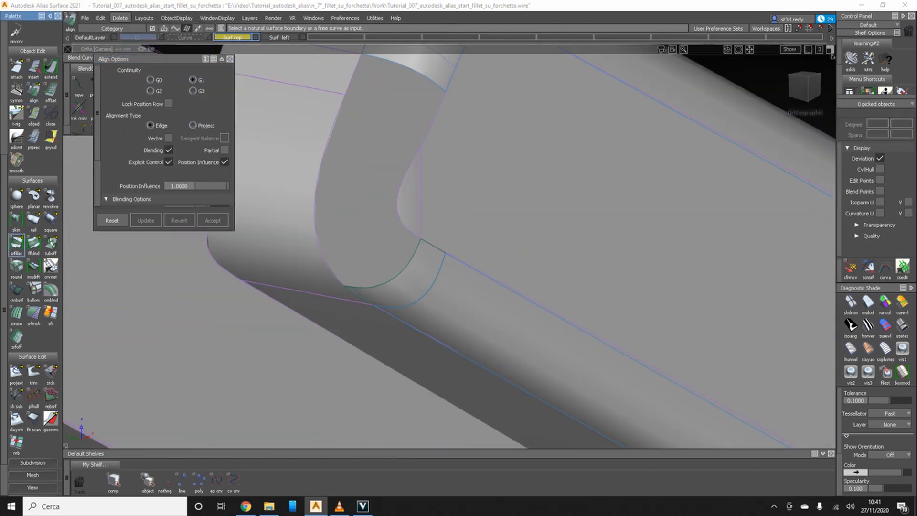
Fill the rounded tip edge and the gap above it with G2 explicit-control freeform blends, and align the new patch to the upper fillet
middle_click_drag(449, 253, 444, 320, "alt+shift")
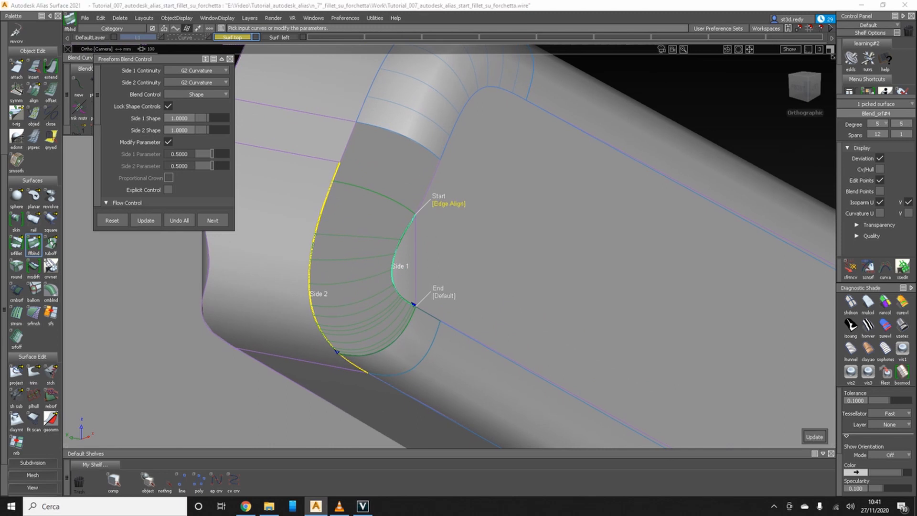
left_click(168, 190)
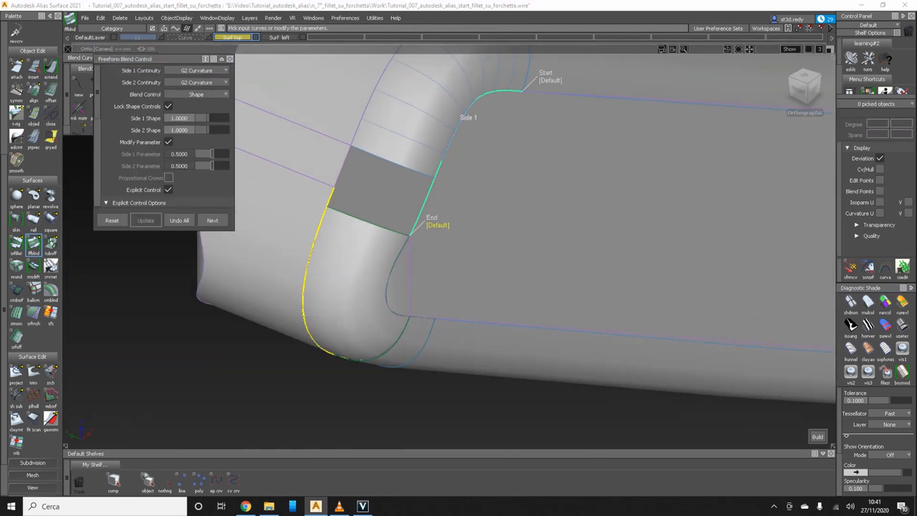
right_click_drag(394, 212, 470, 227, "alt+shift")
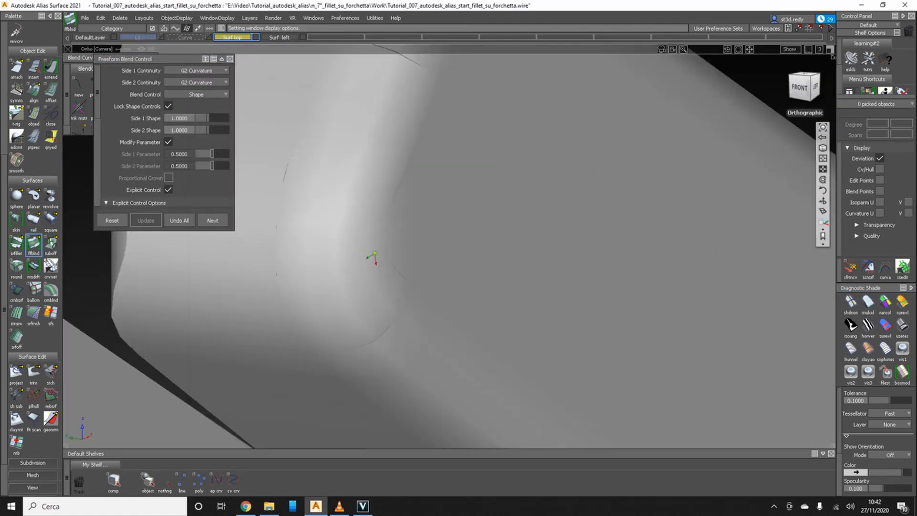
left_click(34, 91)
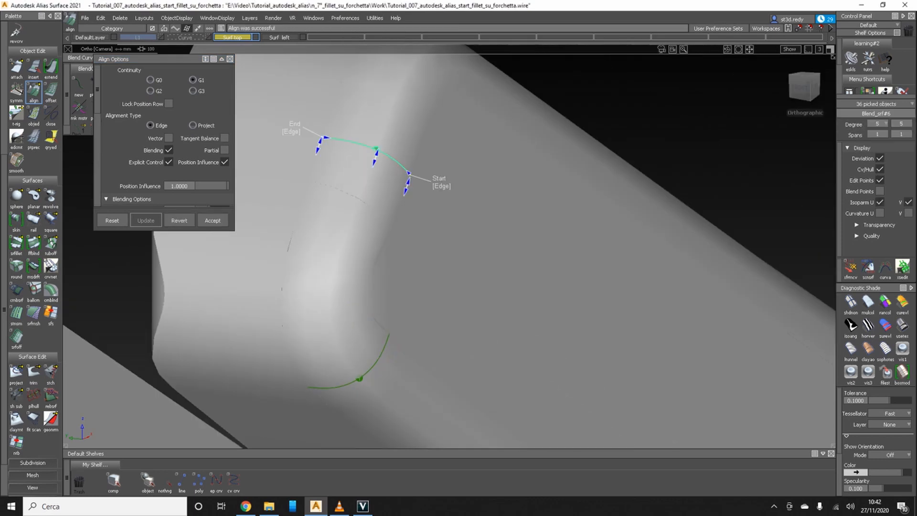
Trim the rounded surface running across the tine tips along the tine outlines
right_click_drag(359, 363, 359, 340, "ctrl+shift")
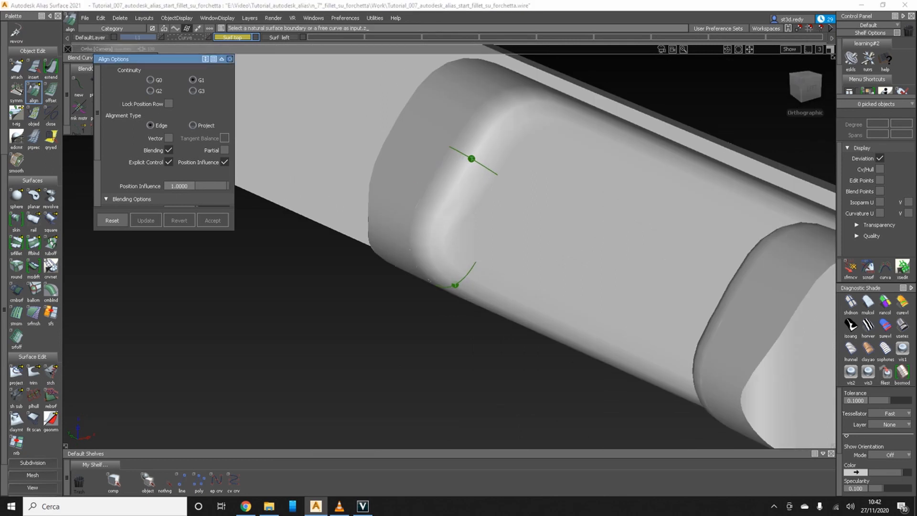
right_click_drag(449, 247, 332, 287, "alt+shift")
left_click_drag(331, 306, 411, 287, "alt+shift")
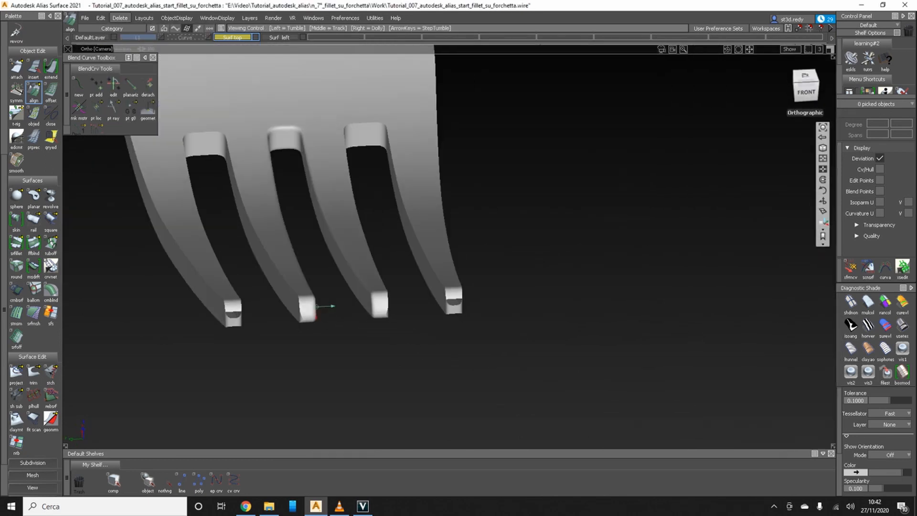
right_click_drag(410, 287, 487, 253, "alt+shift")
middle_click_drag(487, 256, 524, 265, "alt+shift")
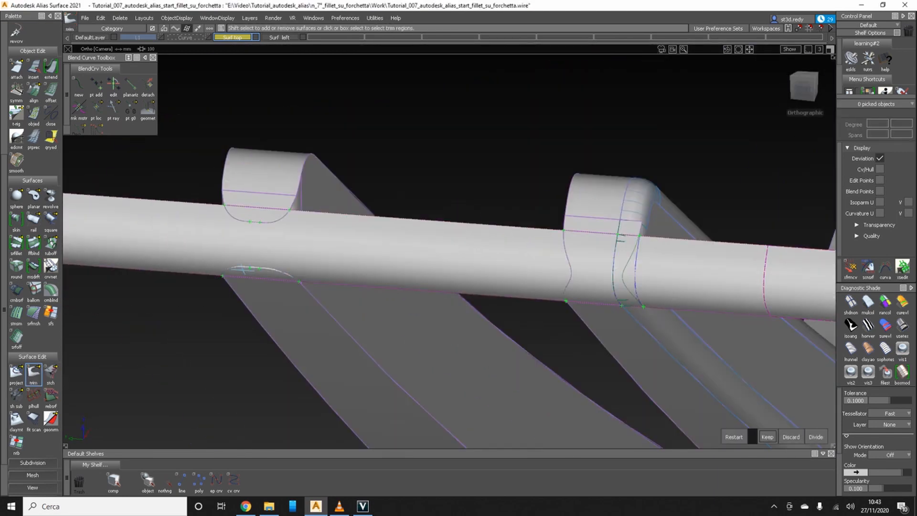
key("space")
left_click_drag(585, 210, 458, 248, "alt+shift")
right_click_drag(624, 219, 477, 229, "alt+shift")
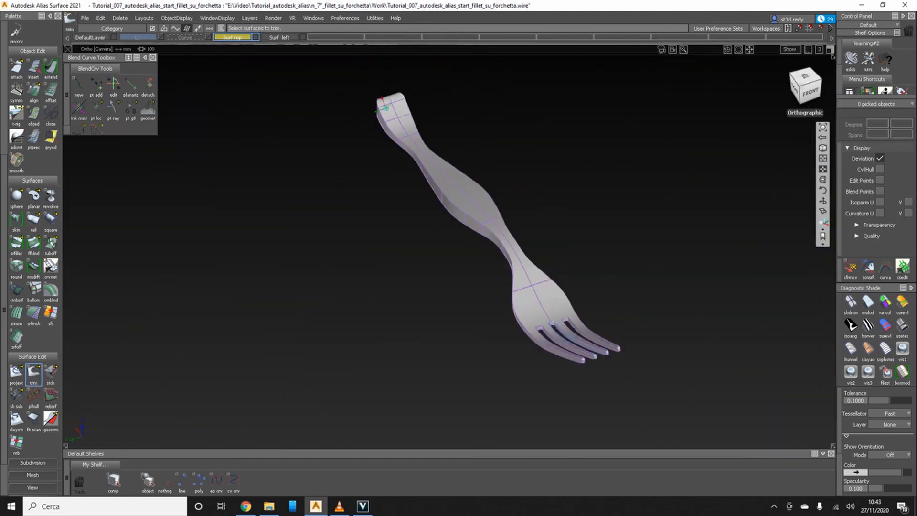
Build a G2 curvature chord fillet between the surfaces around the handle end, with chordal length 5 and form factor 1
right_click_drag(390, 98, 539, 115, "alt+shift")
left_click_drag(540, 201, 506, 195, "alt+shift")
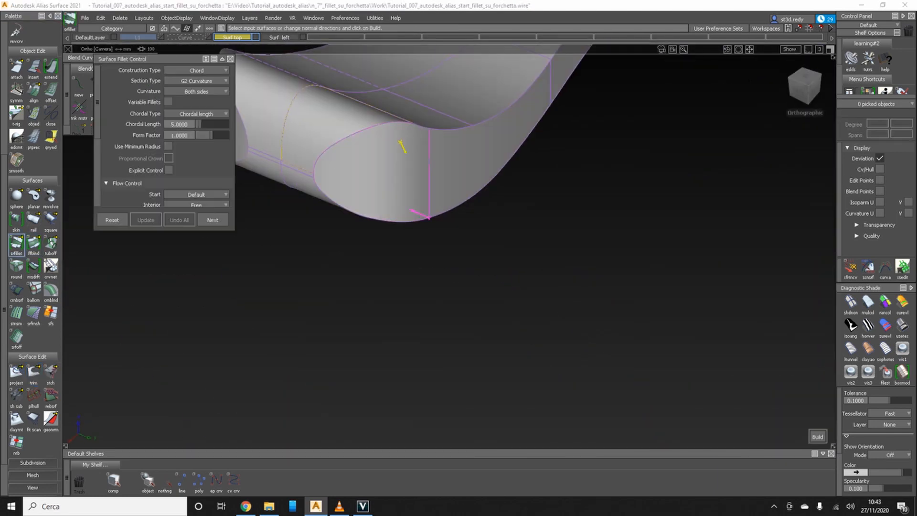
left_click_drag(525, 248, 382, 172, "alt+shift")
right_click_drag(477, 238, 429, 239, "alt+shift")
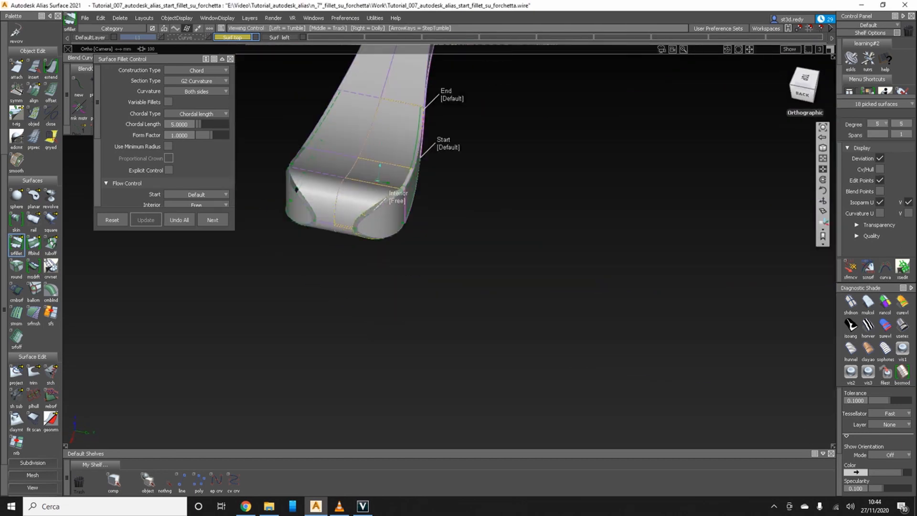
Set the handle end fillet's chordal length to 6 and accept the fillet along the side wall
left_click_drag(478, 191, 477, 263, "alt+shift")
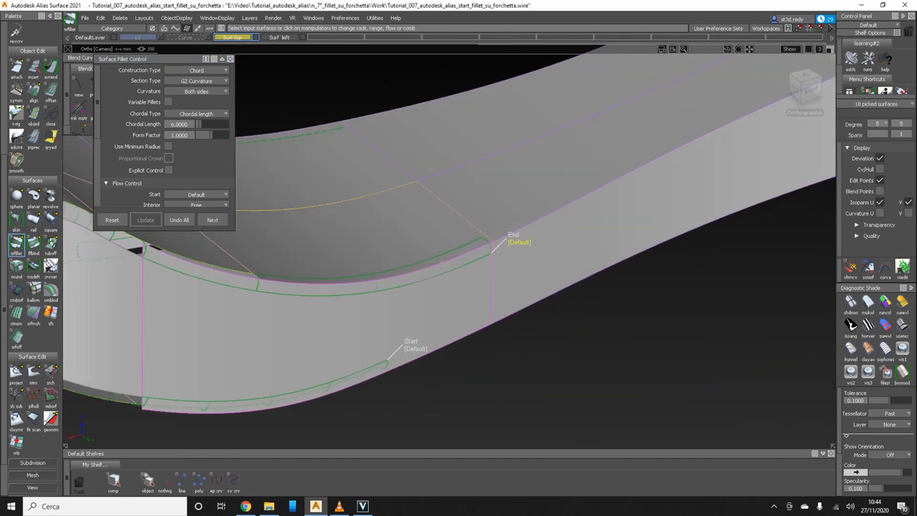
left_click_drag(449, 249, 430, 253, "alt+shift")
left_click_drag(621, 258, 343, 267, "alt+shift")
right_click_drag(344, 267, 277, 258, "alt+shift")
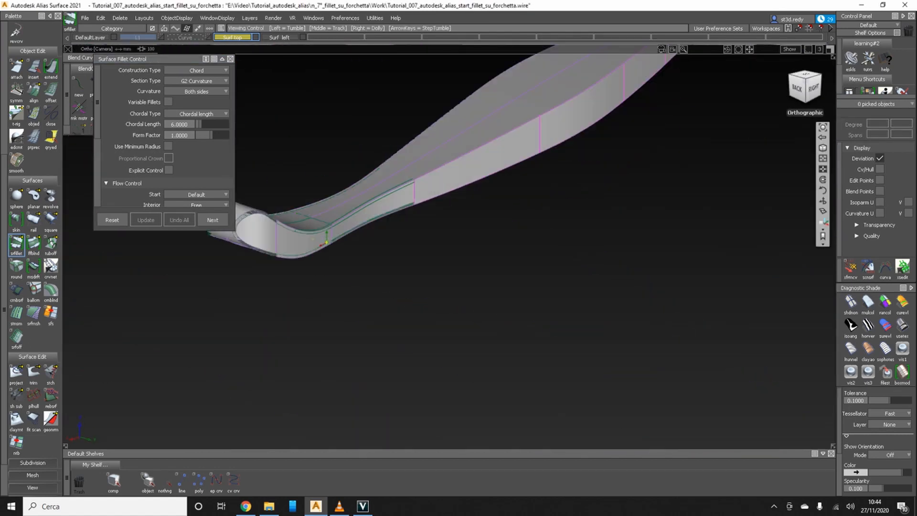
Build a G2 curvature chord fillet with chordal length 6 between the fork's underside and the long side wall
middle_click_drag(478, 215, 286, 349, "alt+shift")
middle_click_drag(525, 167, 631, 139, "alt+shift")
left_click(306, 282)
left_click_drag(429, 215, 501, 191, "alt+shift")
middle_click_drag(525, 334, 437, 210, "alt+shift")
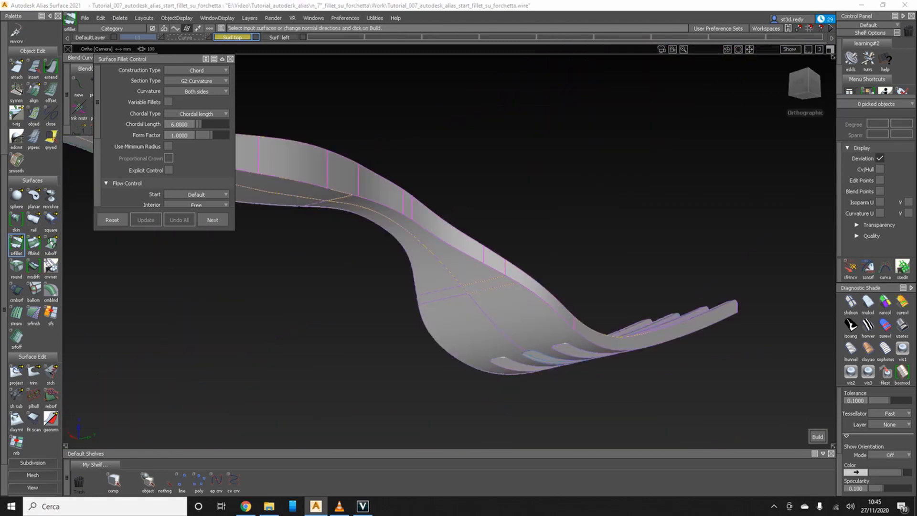
left_click_drag(437, 210, 478, 268, "alt+shift")
left_click(817, 436)
Trim the side wall along the fillet's contact line at the wall segment joint and delete the items picked there
right_click_drag(383, 238, 454, 249, "alt+shift")
left_click(34, 372)
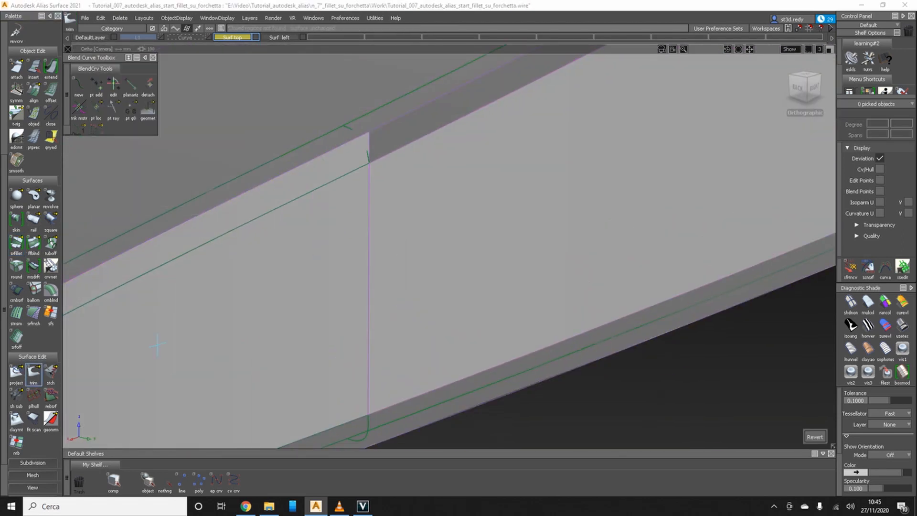
right_click_drag(525, 239, 382, 229, "alt+shift")
left_click_drag(455, 152, 415, 161, "ctrl+shift")
left_click_drag(415, 191, 458, 167, "alt+shift")
left_click(397, 229)
left_click(506, 163)
left_click(120, 18)
left_click(143, 41)
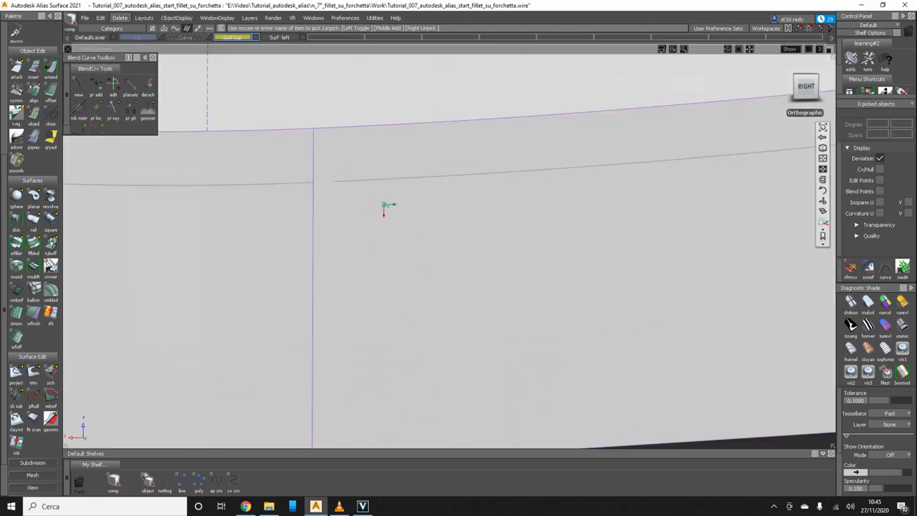
Fillet the side wall segment beyond the joint and trim the walls along the handle
left_click(17, 243)
left_click(361, 172)
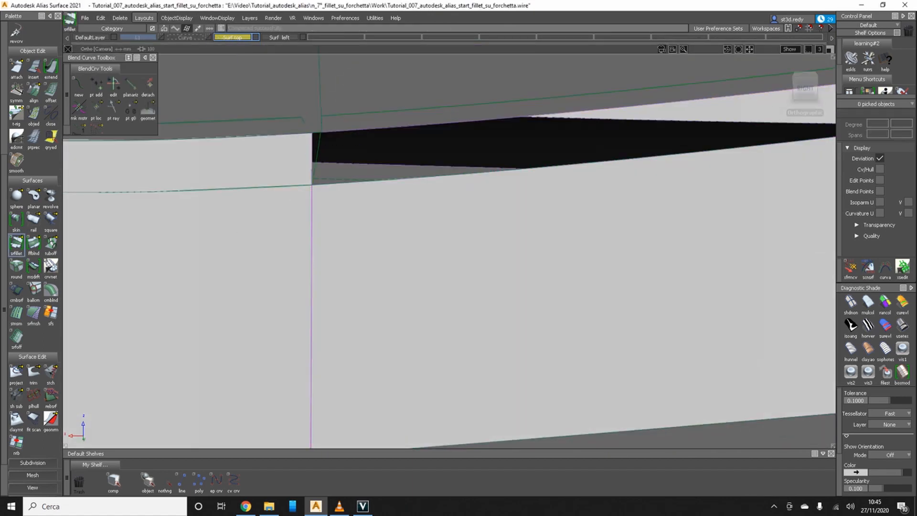
left_click(16, 243)
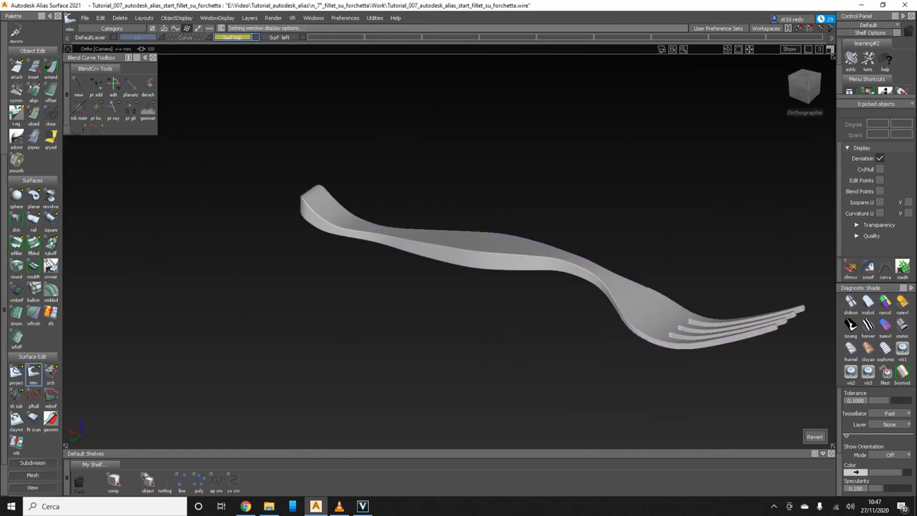
mouse_move(464, 251)
left_mouse_down("alt+shift")
mouse_move(467, 239)
mouse_move(525, 268)
mouse_move(477, 239)
mouse_move(465, 250)
left_mouse_up("alt+shift")
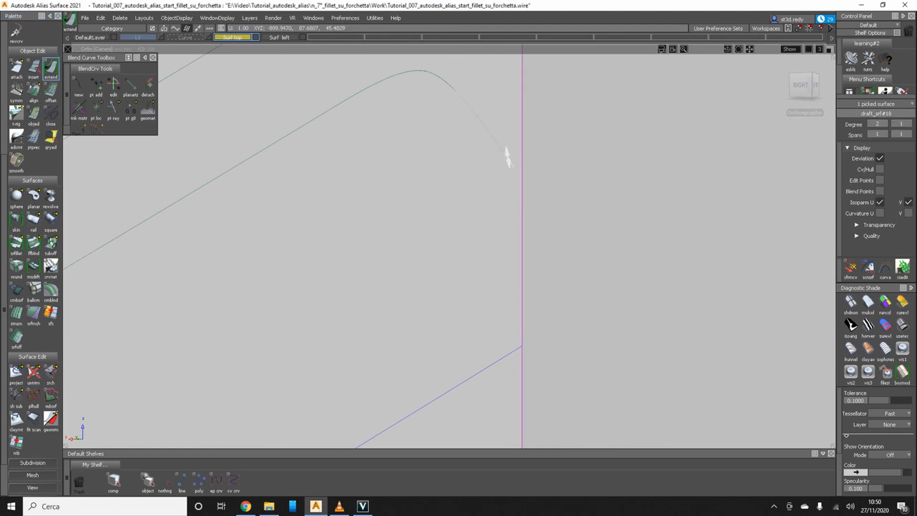
Continue the fillet's contact line on the side wall with a blend curve and open the projection options
key("Delete")
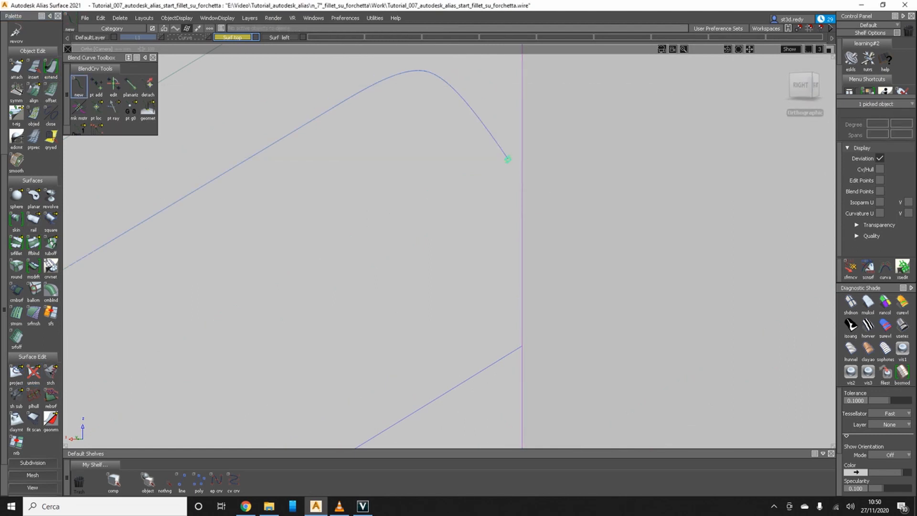
double_click(17, 372)
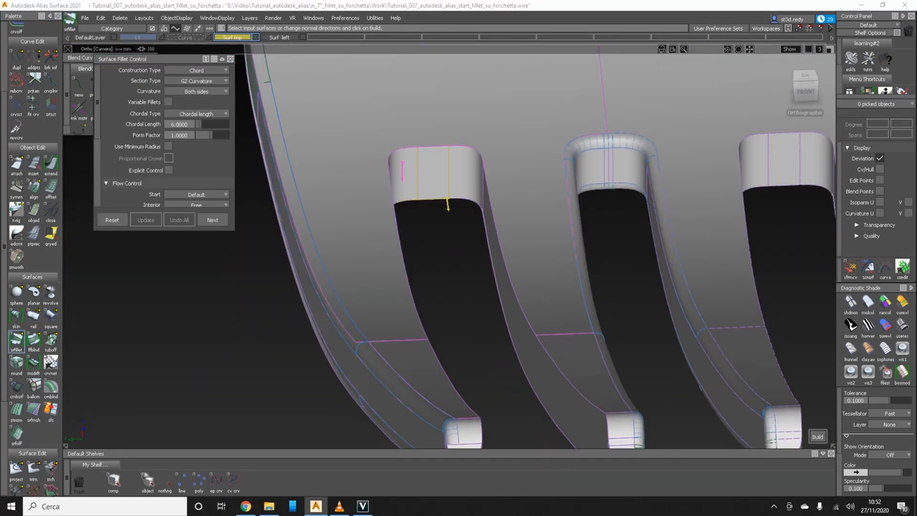
Fillet the outer slot's walls against the adjoining tine faces with G2 curvature chord fillets of chordal length 6
left_click_drag(446, 205, 377, 268, "alt+shift")
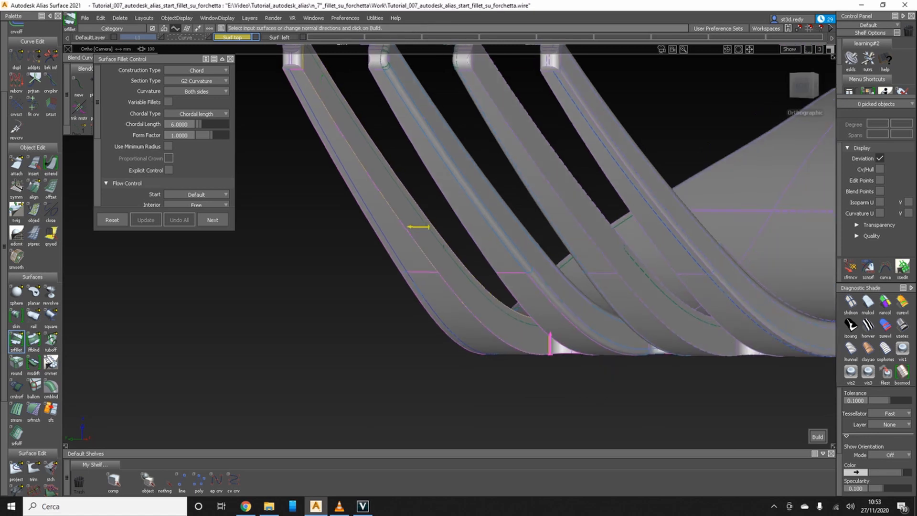
left_click_drag(420, 225, 287, 158, "alt+shift")
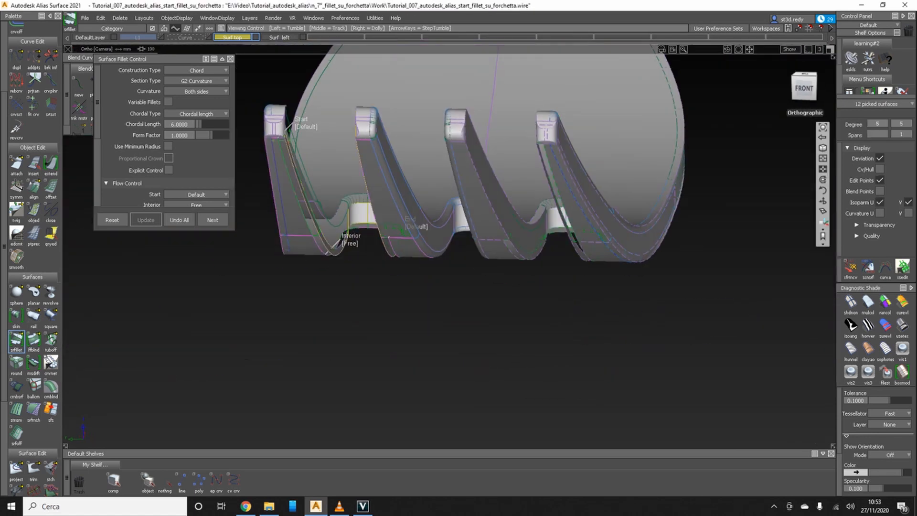
right_click_drag(430, 239, 497, 191, "alt+shift")
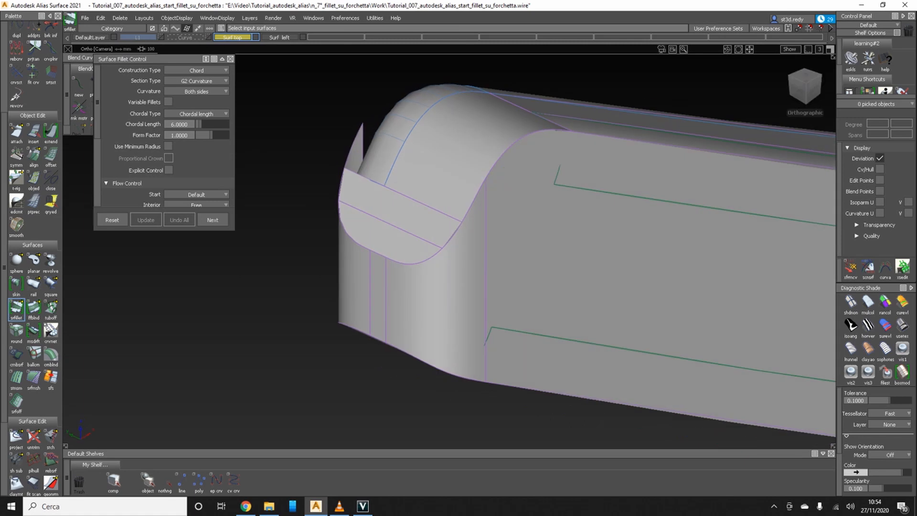
Duplicate the curve joining the fillet's contact line to the tine tip's side wall edge with No rebuild, and pick the curve
left_click(50, 308)
left_click(508, 148)
left_click(538, 154)
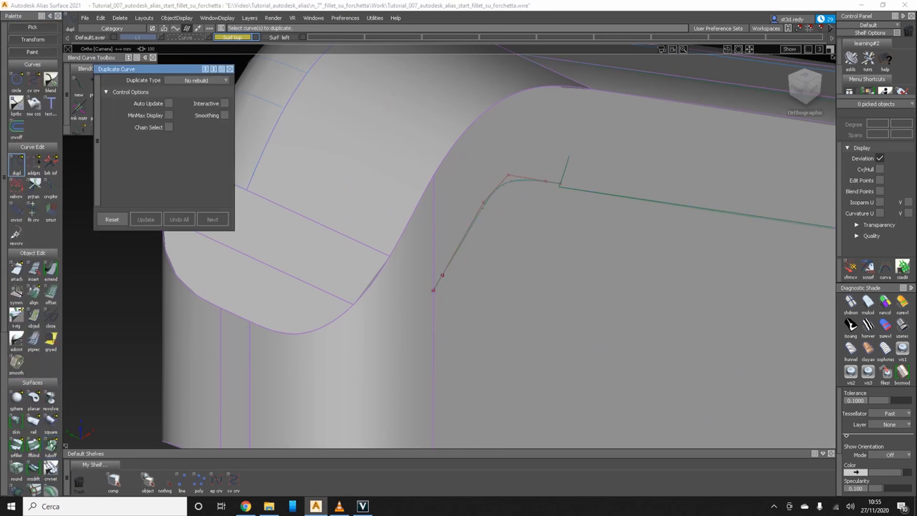
left_click(462, 242)
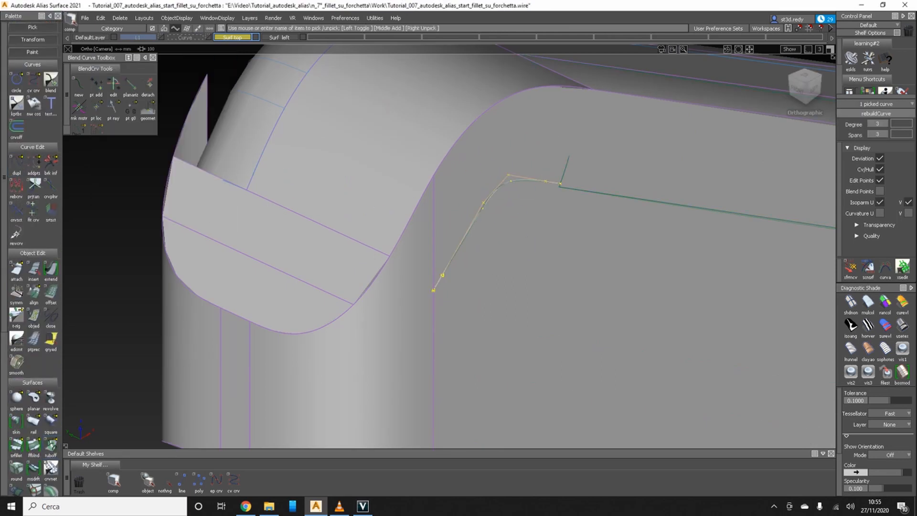
middle_click_drag(466, 247, 411, 247, "ctrl+shift")
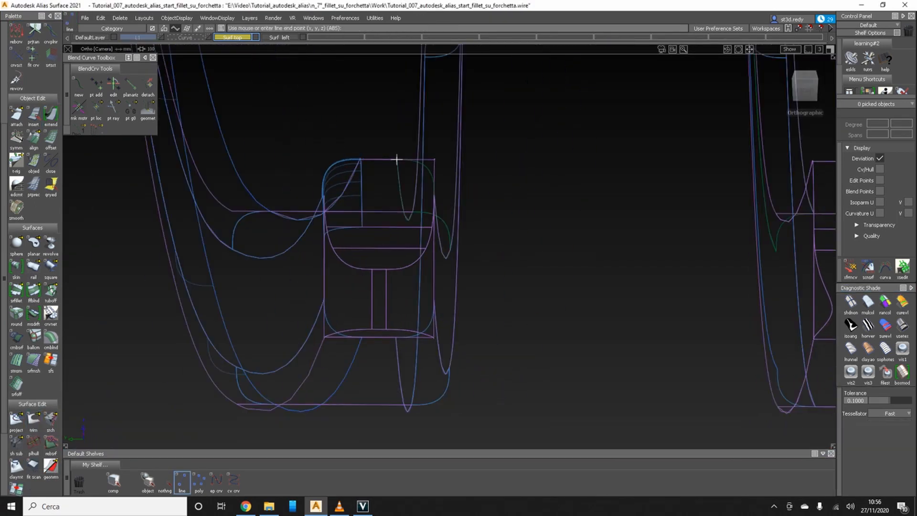
Draw a straight vertical line at the tine tip and project it onto the five tip surfaces with the View vector option
left_click(396, 159)
left_click_drag(473, 291, 473, 268, "ctrl+shift")
double_click(16, 421)
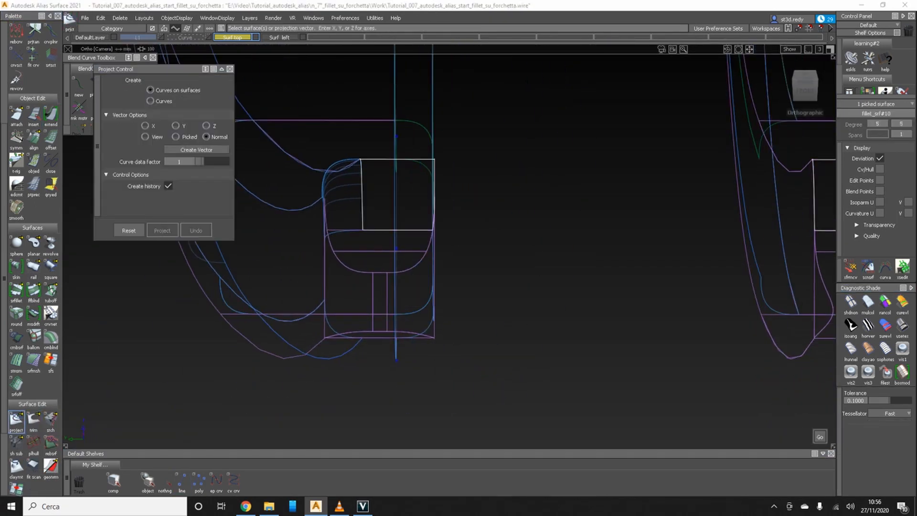
left_click(145, 126)
left_click(819, 436)
left_click(395, 355)
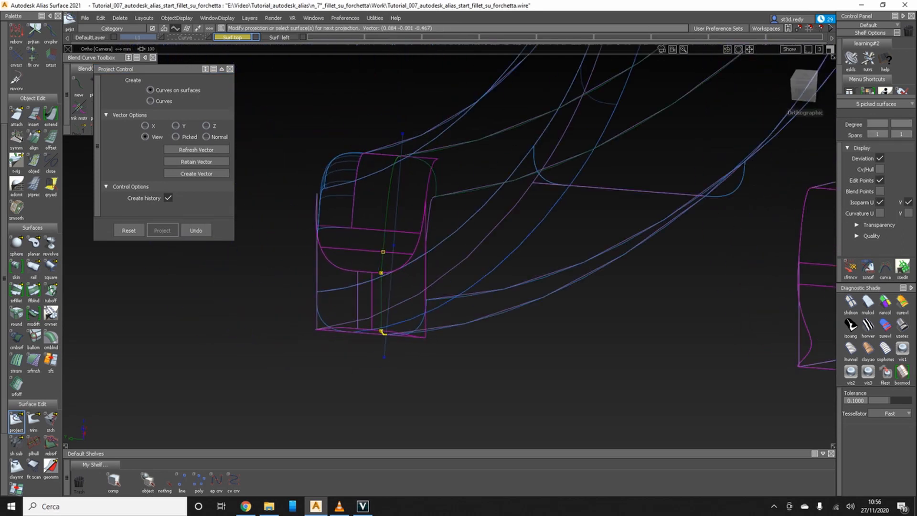
Shade the model and pick the projected curves-on-surface at the tine tip
left_click_drag(473, 311, 445, 311, "ctrl+shift")
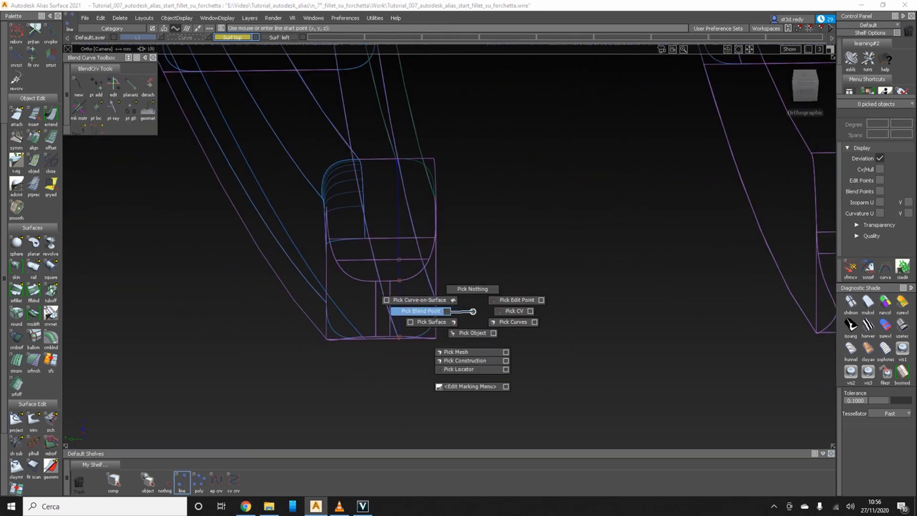
left_click(868, 303)
mouse_move(621, 207)
left_mouse_down("alt+shift")
mouse_move(570, 205)
mouse_move(616, 210)
mouse_move(603, 177)
mouse_move(589, 207)
left_mouse_up("alt+shift")
left_click_drag(589, 207, 549, 195, "ctrl+shift")
left_click_drag(540, 112, 516, 174)
mouse_move(516, 175)
left_mouse_down("alt+shift")
mouse_move(530, 172)
mouse_move(506, 211)
left_mouse_up("alt+shift")
right_click_drag(506, 210, 458, 210, "alt+shift")
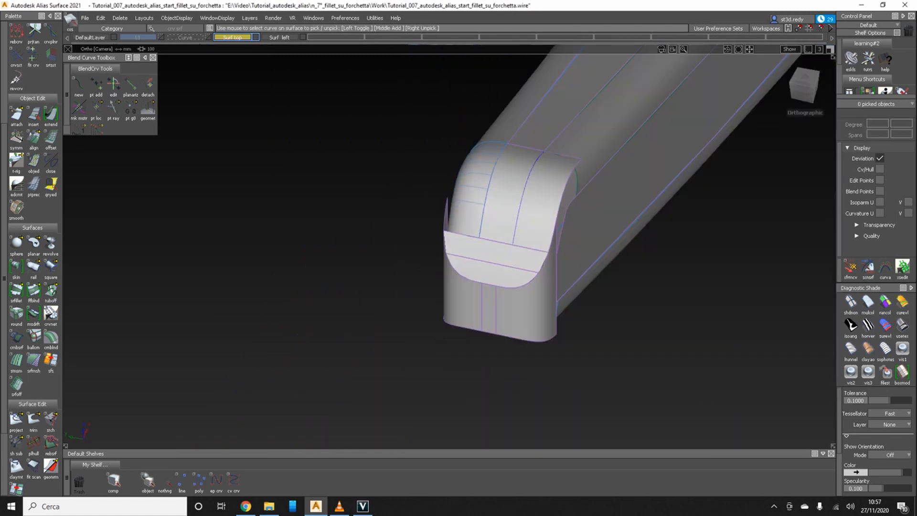
Build a freeform blend across the tine tip's open upper corner with G2 curvature on both sides, shape 1 and explicit control
left_click_drag(540, 200, 492, 211, "alt+shift")
right_click_drag(491, 210, 530, 210, "alt+shift")
left_click(33, 290)
left_click(479, 173)
left_click(213, 231)
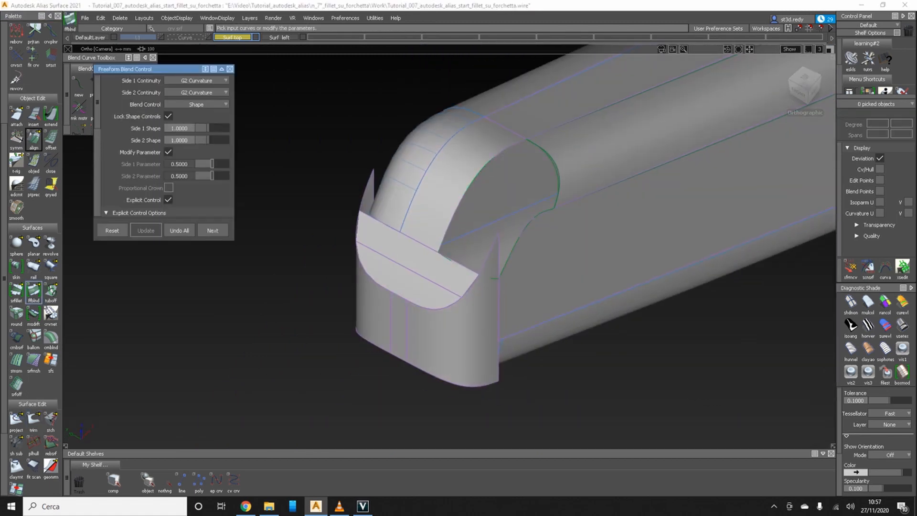
Align the new tine tip corner blend's edge to the adjacent fillet
left_click(34, 138)
left_click(554, 184)
left_click(409, 287)
left_click(557, 167)
scroll(163, 157, "down", 3)
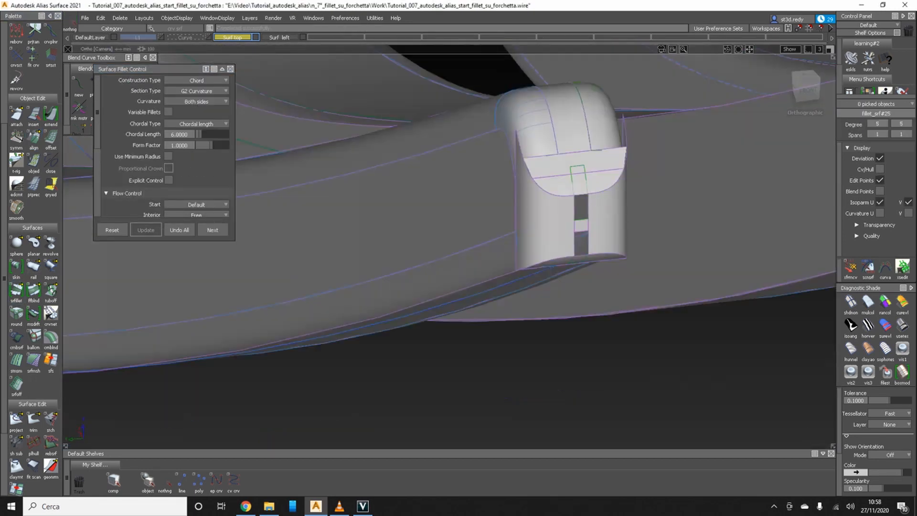
Create blend curves beneath the tine tip joining the centre strip's contact lines to the lower fillet contact lines
left_click_drag(564, 268, 454, 248, "alt+shift")
left_click(519, 229)
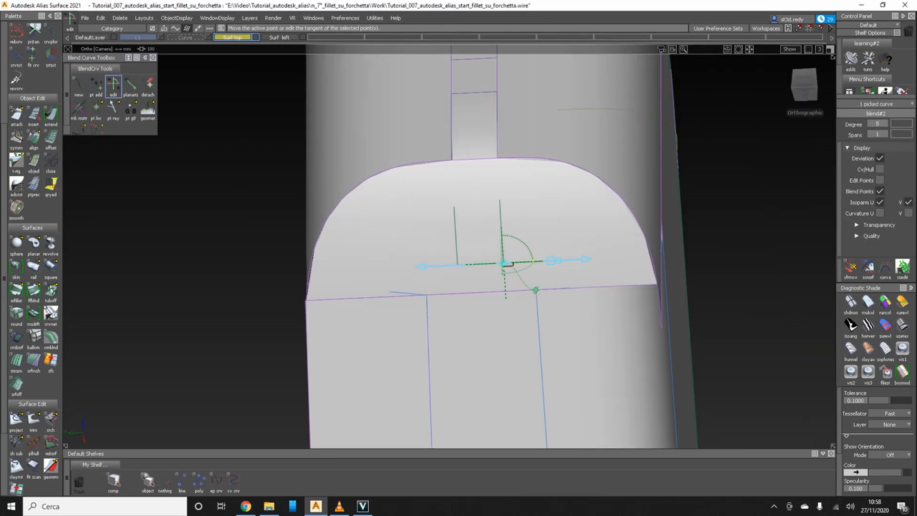
left_click(535, 290)
middle_click_drag(529, 268, 594, 268, "alt+shift")
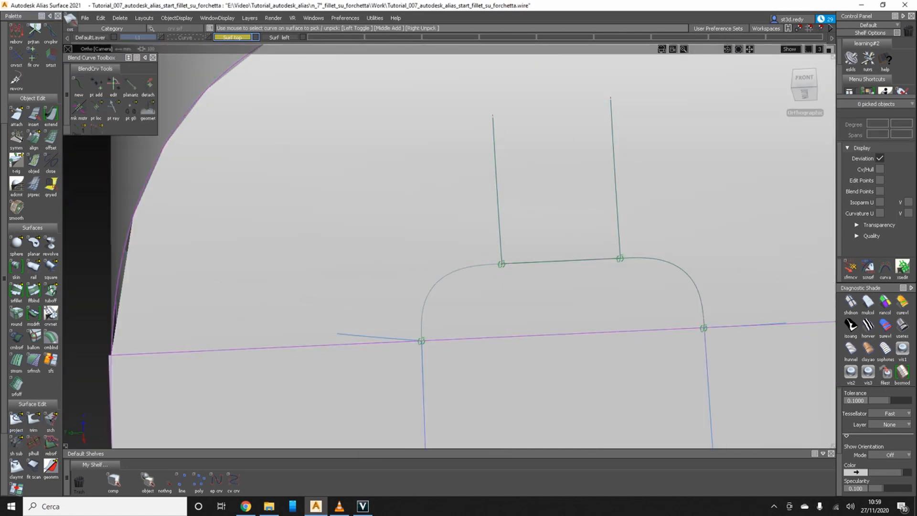
Pick the blend curves beneath the tine tip with the blend curve pick tool
scroll(33, 257, "up", 5)
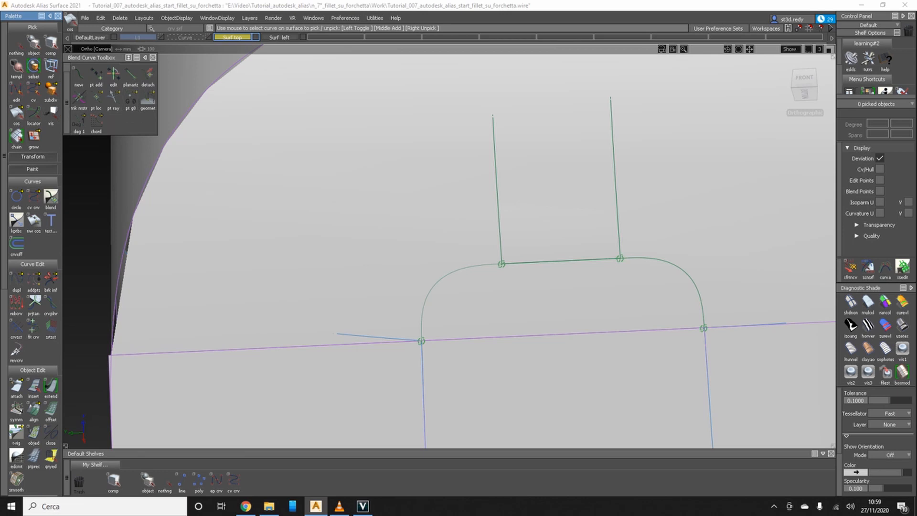
double_click(148, 481)
double_click(113, 481)
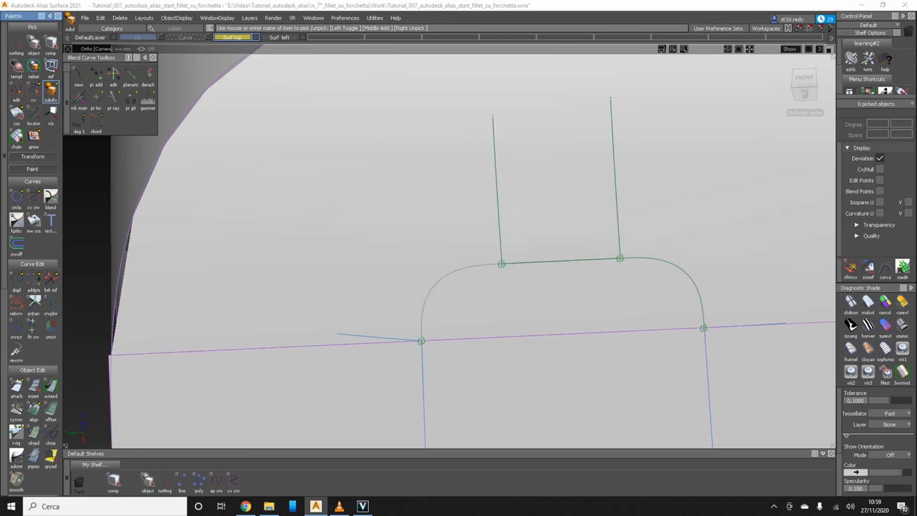
left_click(33, 157)
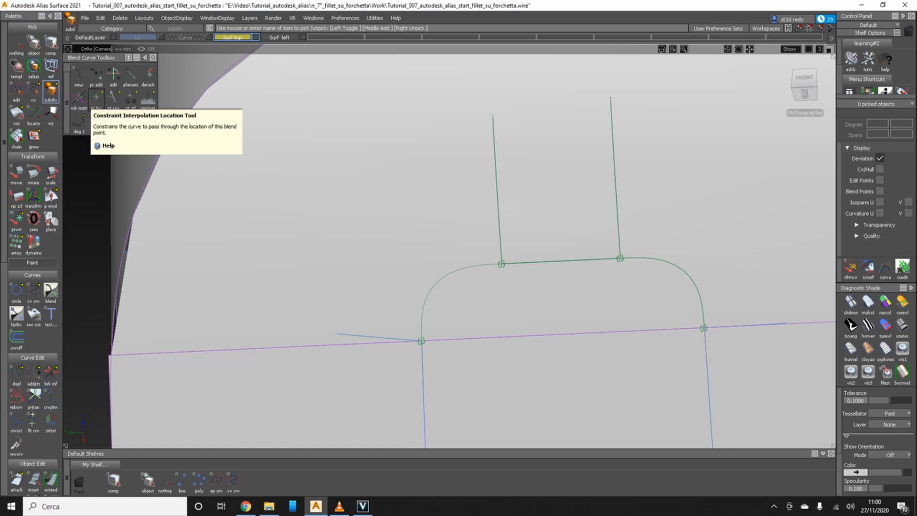
left_click_drag(33, 91, 103, 91)
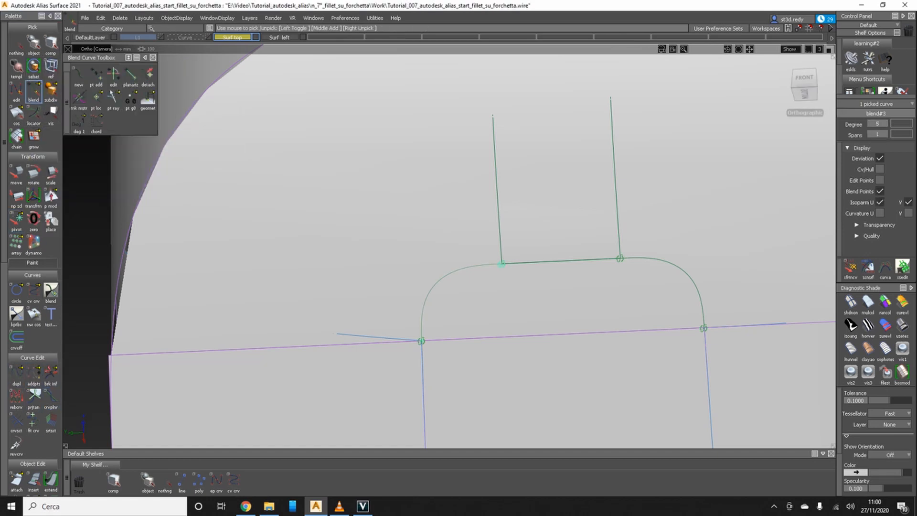
left_click_drag(520, 306, 521, 331)
scroll(32, 239, "down", 7)
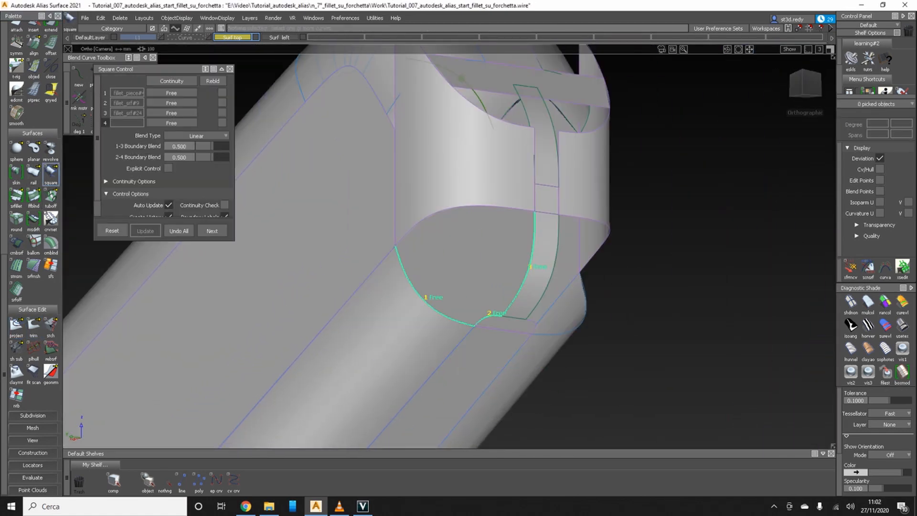
Build a degree 5 square surface over the lower tine tip opening with G1 tangent edges, explicit control, 3 V spans and 1-3 boundary blend 0.300
left_click(168, 168)
scroll(164, 143, "down", 3)
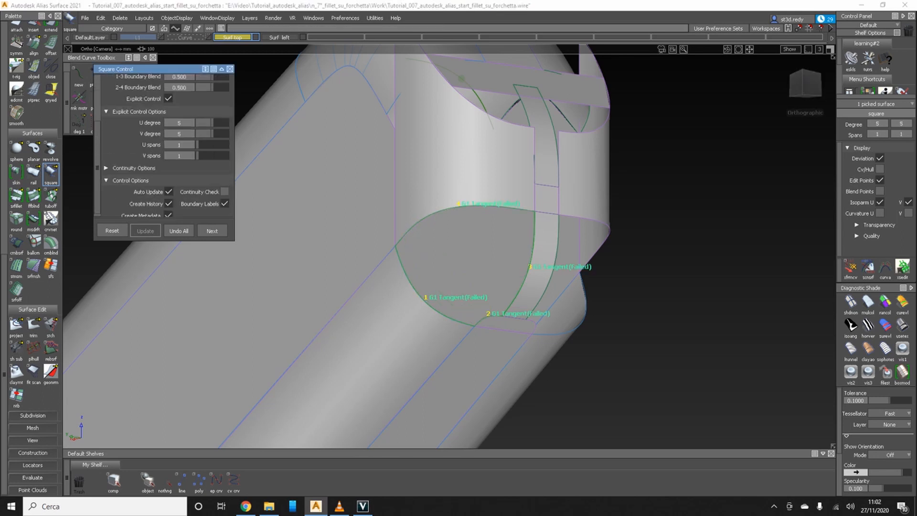
scroll(162, 145, "up", 3)
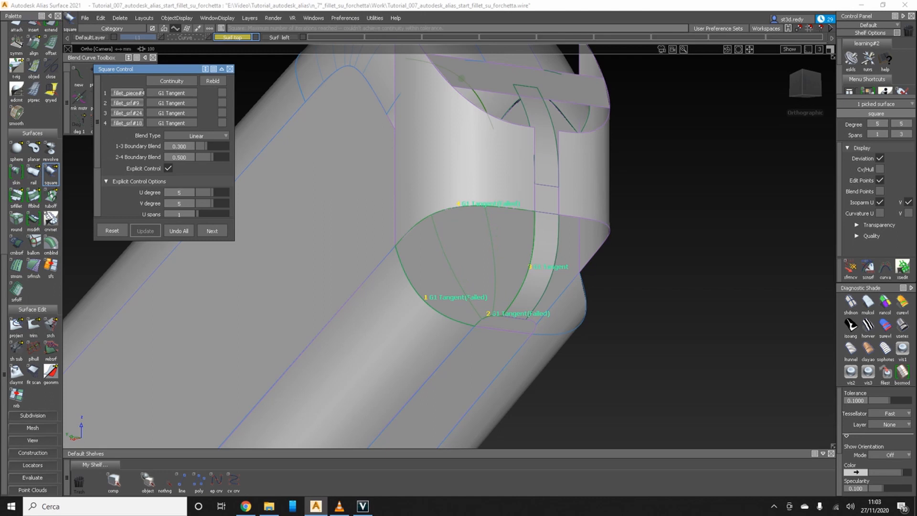
scroll(163, 148, "down", 5)
left_click_drag(430, 258, 501, 253, "alt+shift")
left_click(168, 176)
scroll(162, 148, "up", 4)
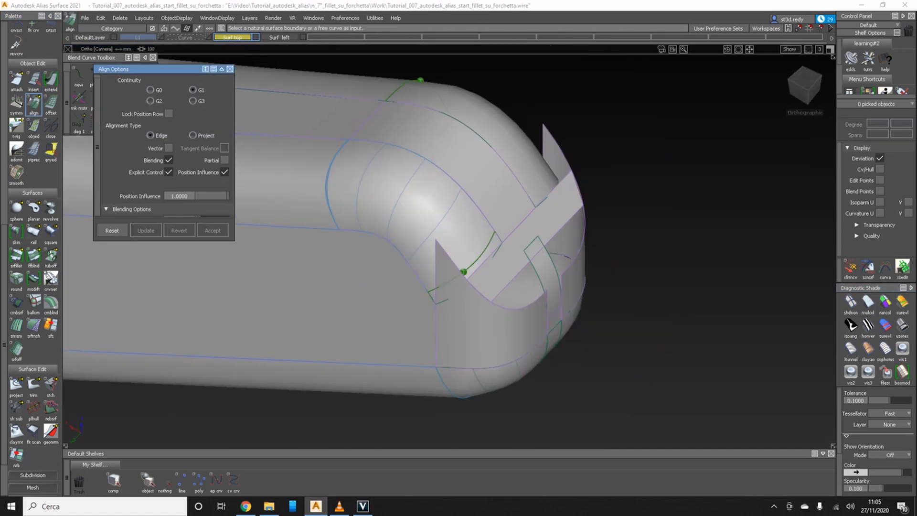
Create blend curves from the centre strip across the tine tip walls and project them onto the wall surfaces
left_click_drag(430, 239, 502, 206, "alt+shift")
scroll(34, 106, "up", 3)
left_click(79, 77)
left_click(423, 146)
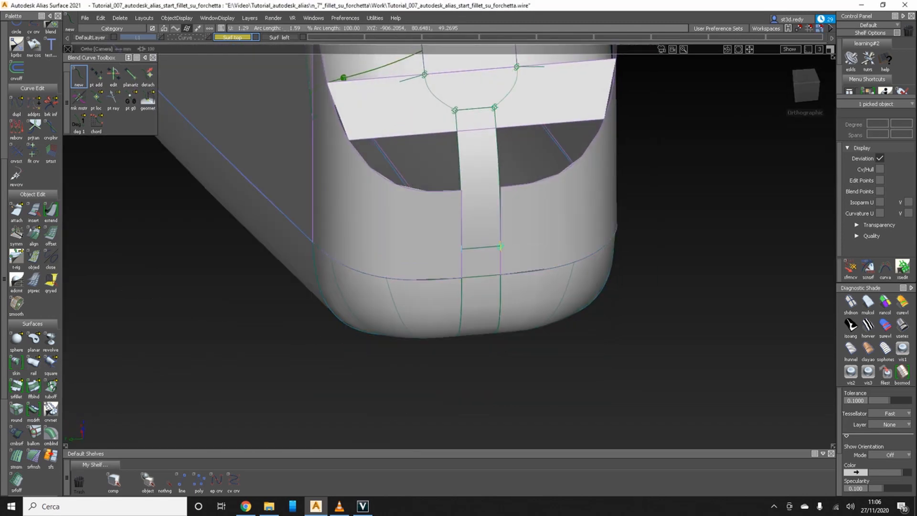
left_click(347, 156)
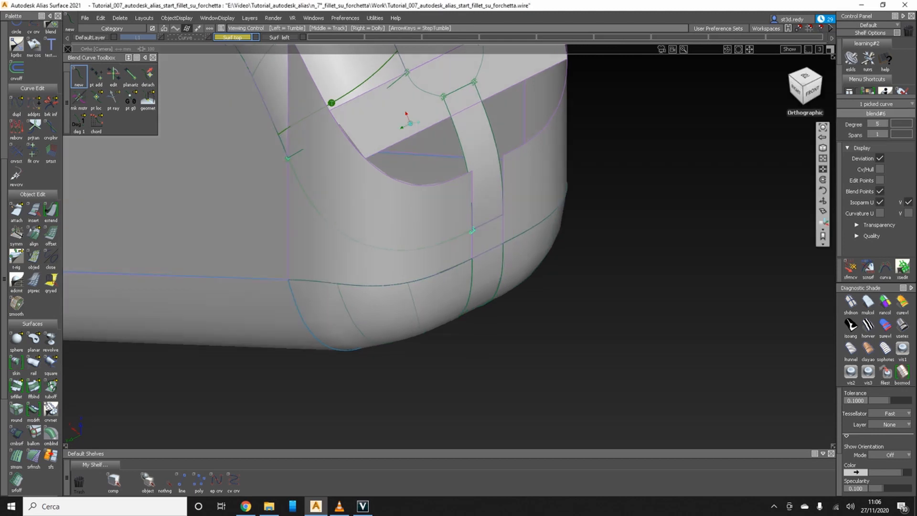
left_click(114, 75)
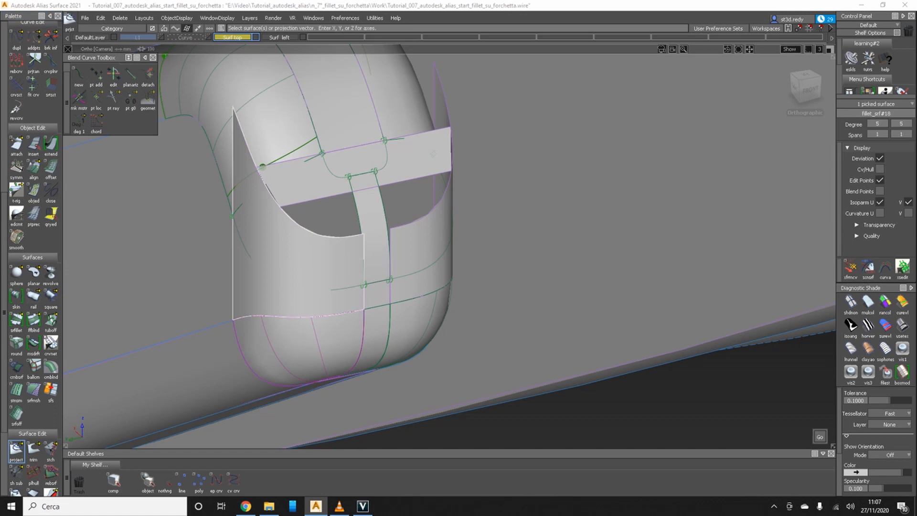
left_click(16, 449)
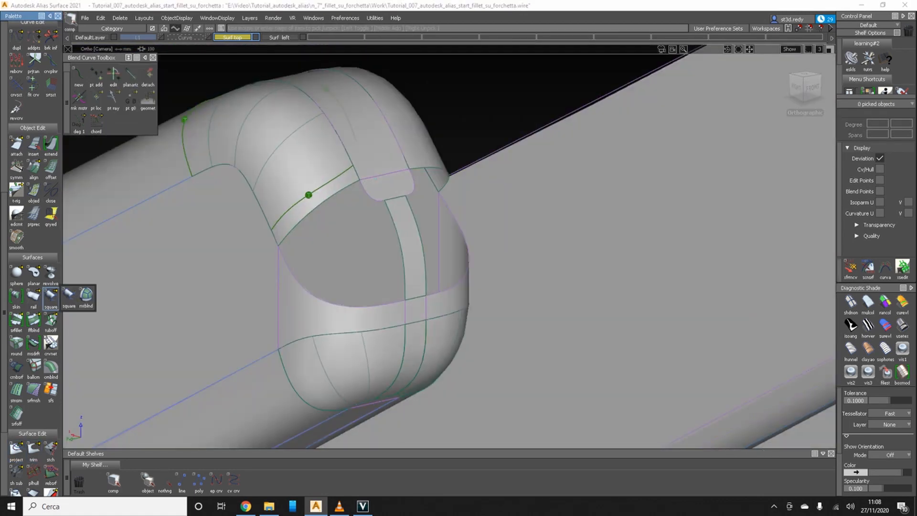
Build a G1 tangent square surface over the tine tip opening on one side of the centre strip, degree 5 with 3 U spans
left_click(51, 296)
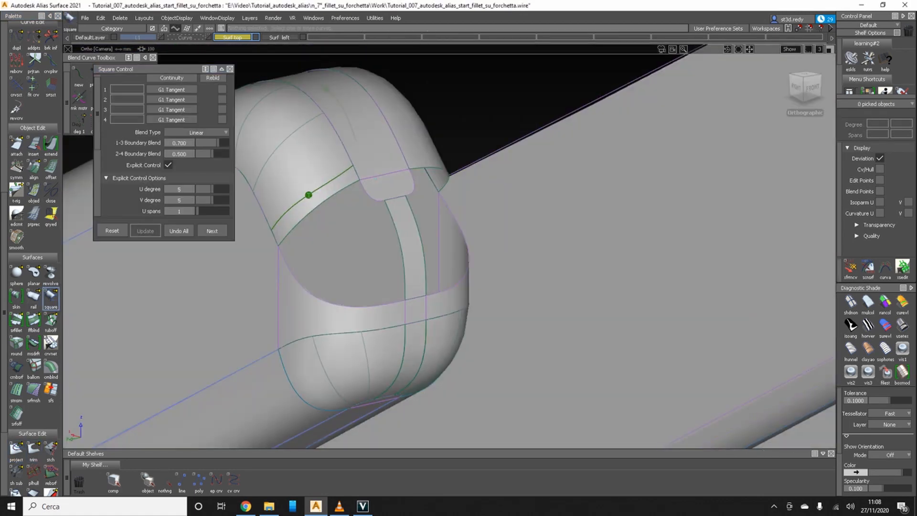
scroll(161, 144, "down", 2)
left_click_drag(449, 248, 410, 268, "alt+shift")
type("3")
key("Return")
scroll(165, 145, "up", 1)
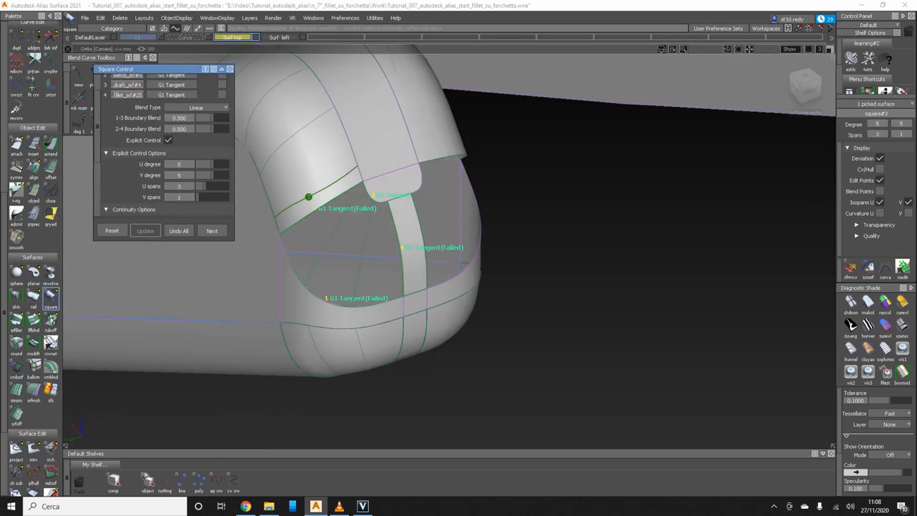
scroll(164, 146, "down", 4)
scroll(167, 143, "up", 4)
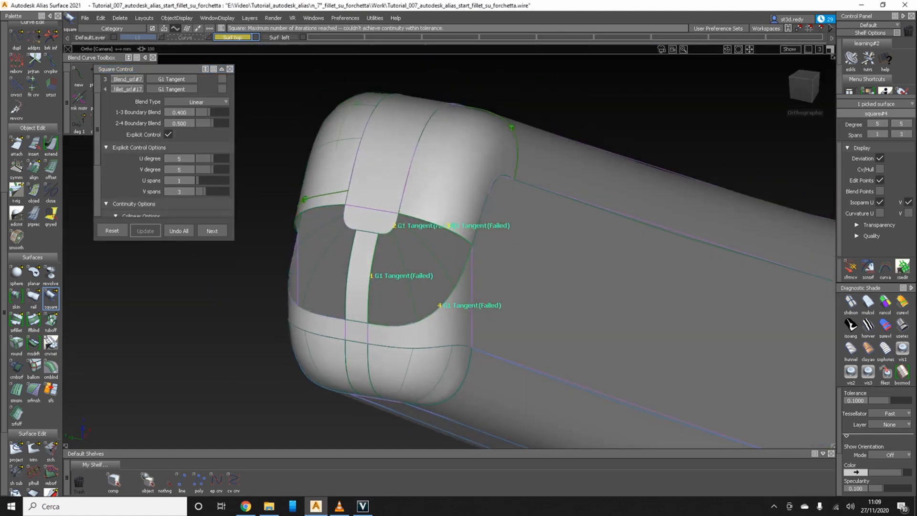
Finish the G1 tangent square surface on the strip's other side with explicit control, degree 5, 3 V spans and 1-3 boundary blend 0.400
scroll(165, 146, "down", 2)
left_click(168, 173)
left_click(168, 197)
left_click(212, 231)
Pick the centre patches of the completed tine tip
left_click_drag(430, 230, 549, 229, "alt+shift")
right_click_drag(363, 249, 477, 249, "alt+shift")
left_click_drag(430, 238, 382, 214, "alt+shift")
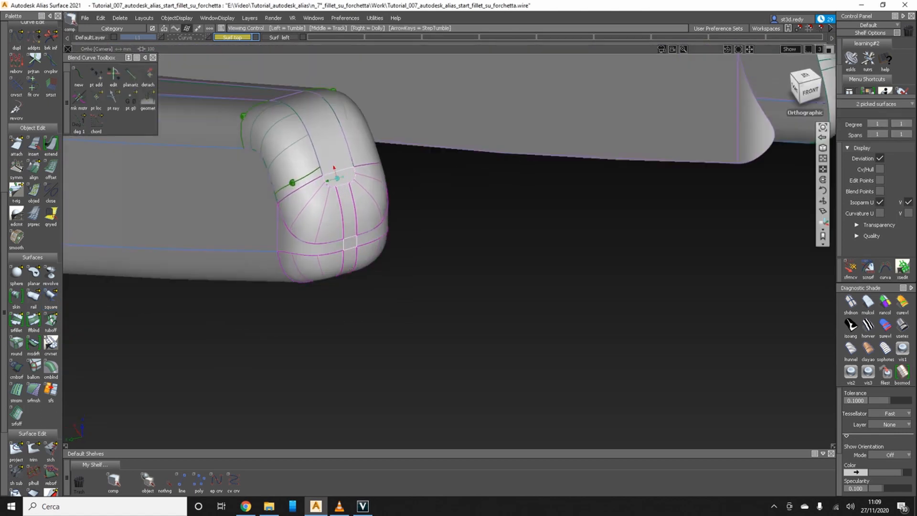
left_click_drag(452, 167, 375, 205, "ctrl+shift")
right_click_drag(430, 239, 287, 239, "alt+shift")
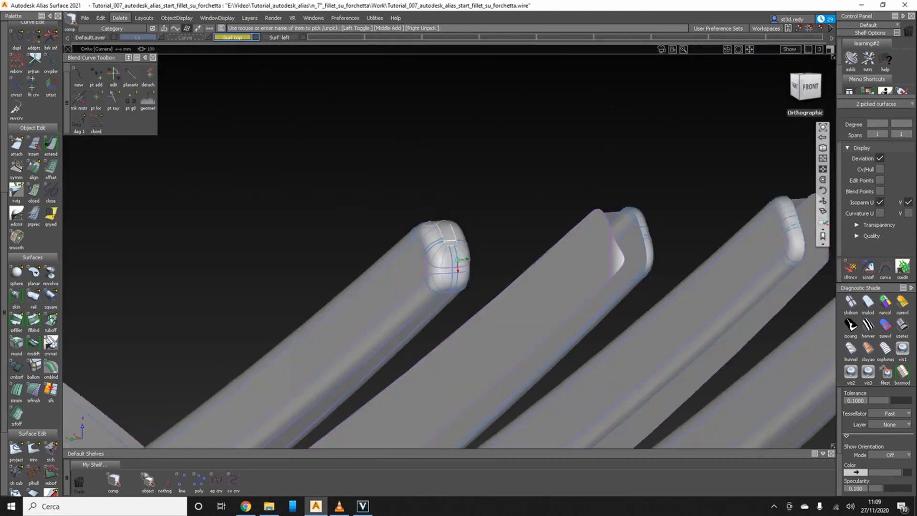
right_click_drag(430, 258, 478, 258, "alt+shift")
middle_click_drag(453, 258, 354, 264, "alt+shift")
left_click(356, 282)
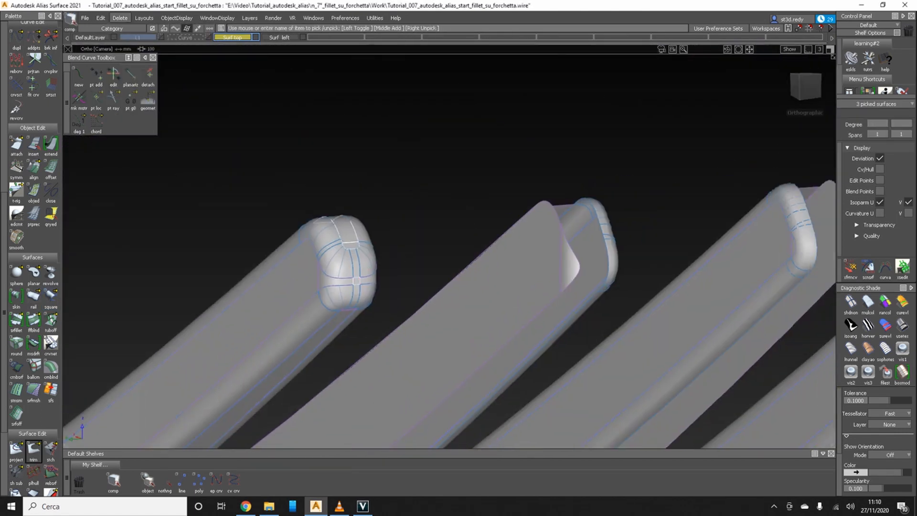
Undo the last two operations and untrim the tine tip surfaces
left_click_drag(478, 267, 597, 268, "alt+shift")
right_click_drag(430, 268, 406, 268, "alt+shift")
key("ctrl+z")
key("ctrl+z")
left_click_drag(430, 287, 411, 239, "alt+shift")
left_click(289, 321)
left_click_drag(34, 449, 68, 449)
middle_click_drag(430, 363, 459, 200, "alt+shift")
left_click(34, 449)
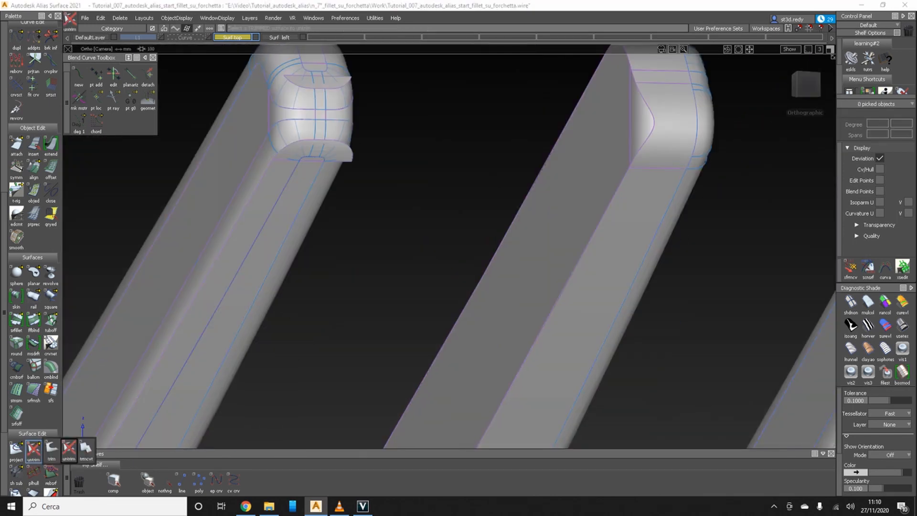
Trim the tine tip surfaces again, keeping the selected regions
left_click(768, 436)
right_click_drag(477, 267, 406, 267, "alt+shift")
left_click(674, 119)
left_click(767, 436)
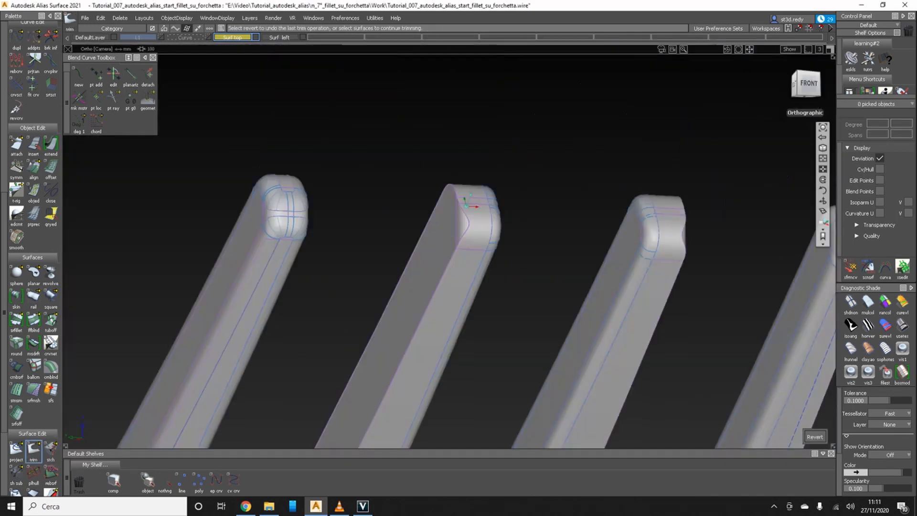
Try to fillet the next tine's side wall edges with a chord surface fillet, G2 curvature on both sides and chordal length 6
middle_click_drag(430, 363, 501, 144, "alt+shift")
left_click_drag(445, 229, 458, 325, "alt+shift")
left_click(16, 322)
left_click(506, 225)
left_click(506, 282)
left_click_drag(478, 267, 516, 191, "alt+shift")
left_click_drag(458, 239, 478, 287, "alt+shift")
right_click_drag(430, 268, 526, 267, "alt+shift")
left_click_drag(459, 229, 525, 296, "alt+shift")
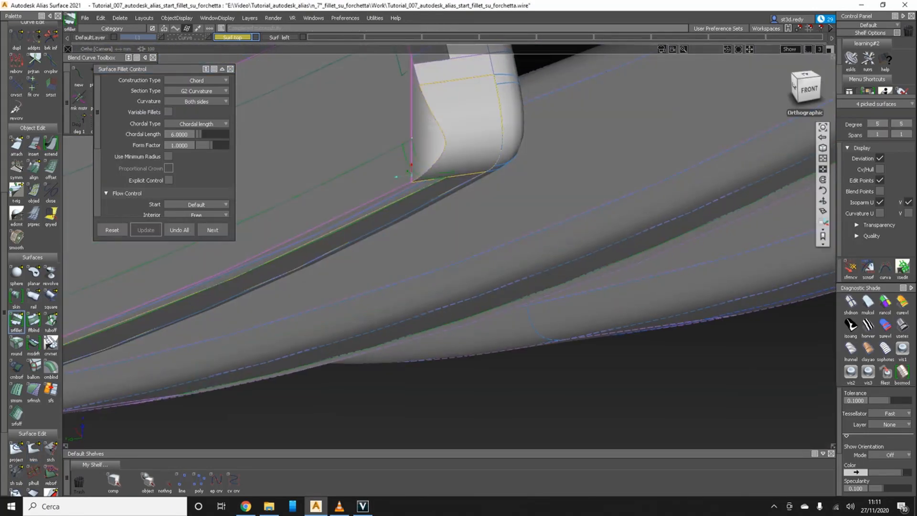
left_click_drag(459, 267, 525, 219, "alt+shift")
right_click_drag(429, 268, 525, 268, "alt+shift")
Hide the surfaces around the tines so that only the tine walls and tip surfaces stay displayed
left_click(114, 482)
left_click(475, 224)
left_click(549, 201)
left_click_drag(458, 239, 497, 239, "alt+shift")
left_click(597, 248)
left_click(176, 18)
left_click_drag(459, 267, 525, 249, "alt+shift")
Draw a straight vertical line across the second tine's tip wall, through its middle
middle_click(535, 246, "ctrl+shift")
left_click(182, 482)
left_click(507, 240)
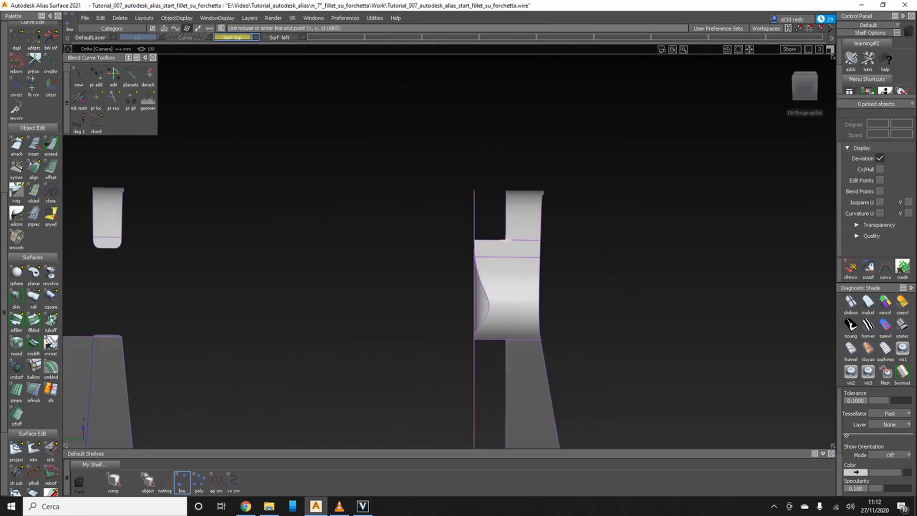
Project the vertical line onto the tine tip wall surfaces as curves on surfaces along the view direction
scroll(33, 169, "down", 5)
double_click(16, 364)
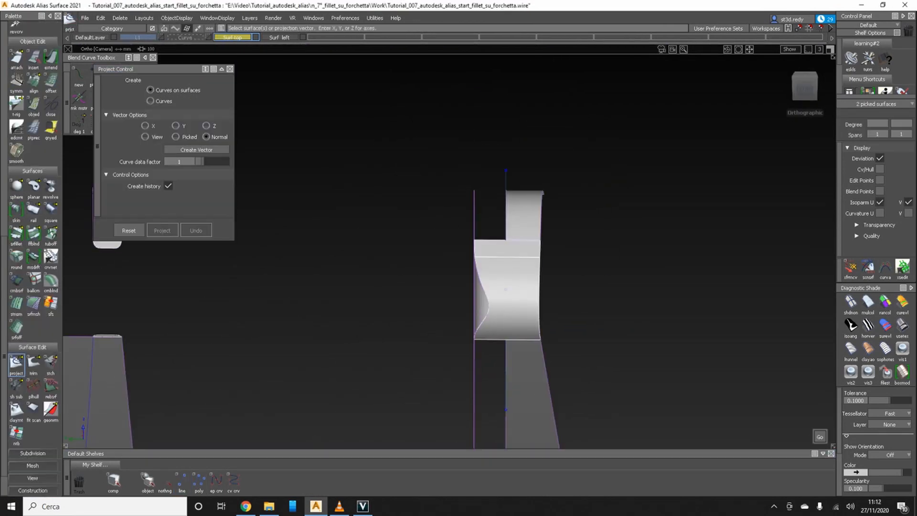
left_click(516, 287)
left_click(145, 137)
left_click(506, 191)
left_click(162, 230)
left_click(229, 69)
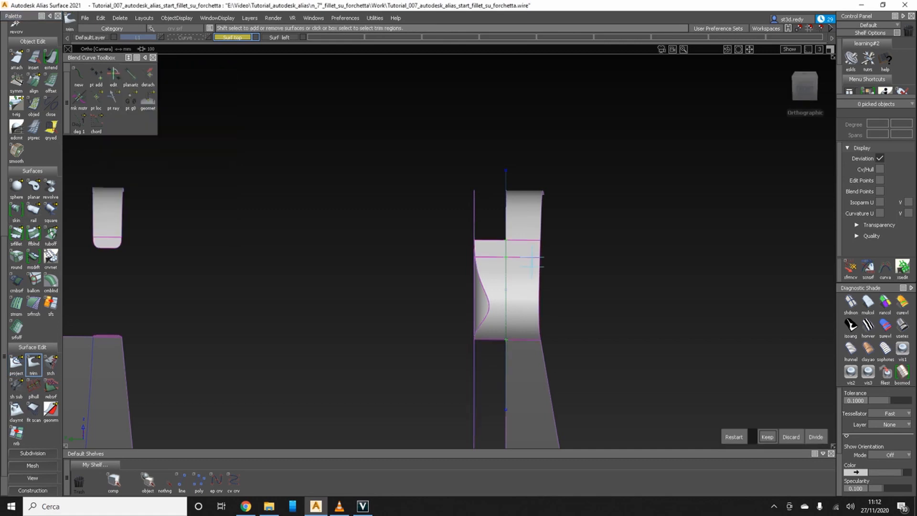
Trim the tine tip wall at the projected line, keeping the half away from the adjoining slot wall
right_click_drag(532, 262, 458, 263, "alt+shift")
left_click(768, 437)
left_click_drag(526, 306, 470, 323, "alt+shift")
right_click_drag(525, 234, 554, 234, "alt+shift")
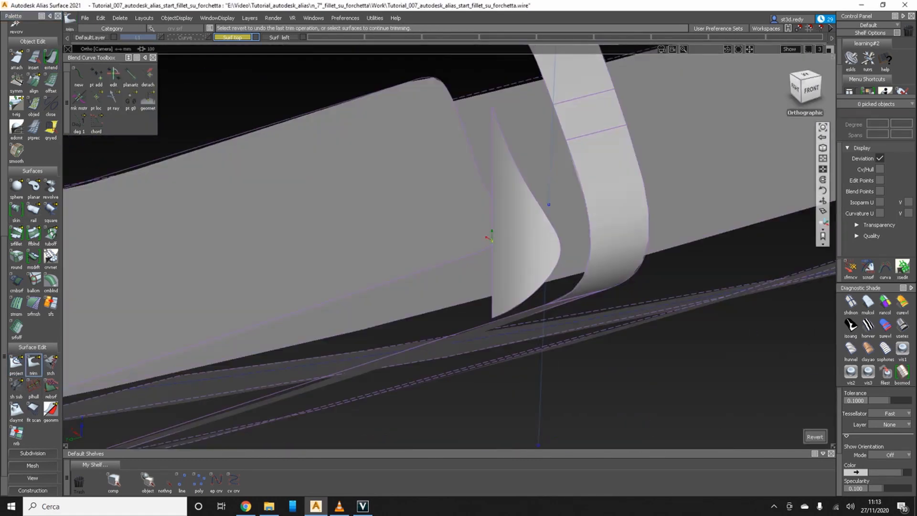
Trim the fork's body surfaces back to the fillet contact lines, keeping the selected regions
key("Delete")
key("Escape")
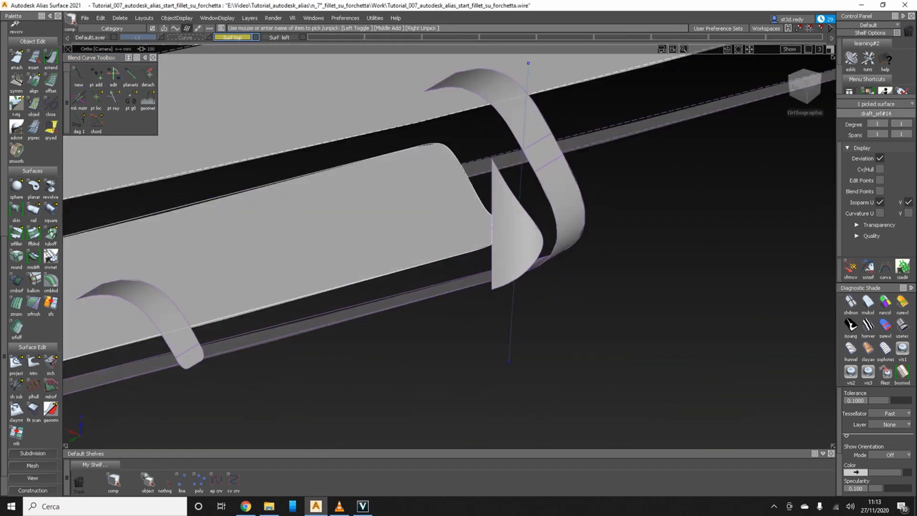
double_click(34, 363)
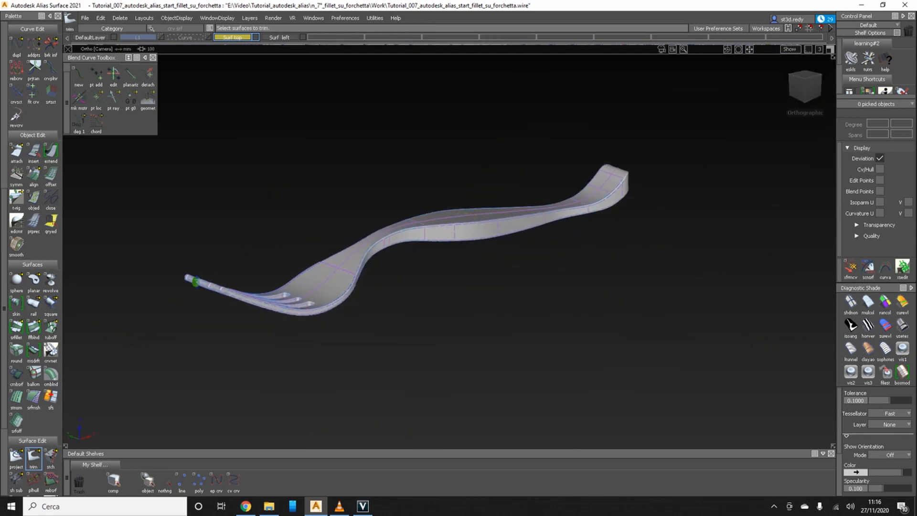
left_click(120, 18)
left_click(143, 41)
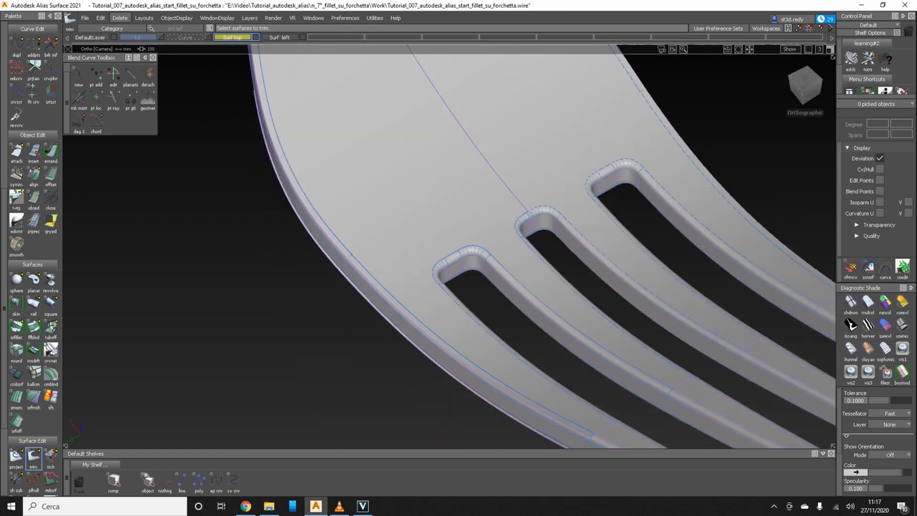
left_click(767, 437)
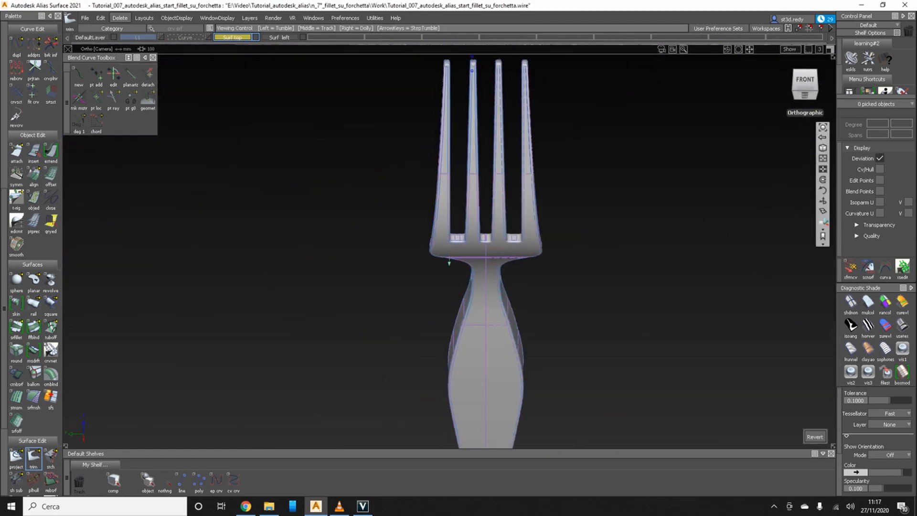
Examine the finished fork's tines, slots and handle from several angles and check the edge fillets with black-and-white horizontal zebra shading
middle_click_drag(606, 358, 448, 227, "alt+shift")
right_click_drag(449, 228, 563, 227, "alt+shift")
left_click_drag(478, 286, 430, 167, "alt+shift")
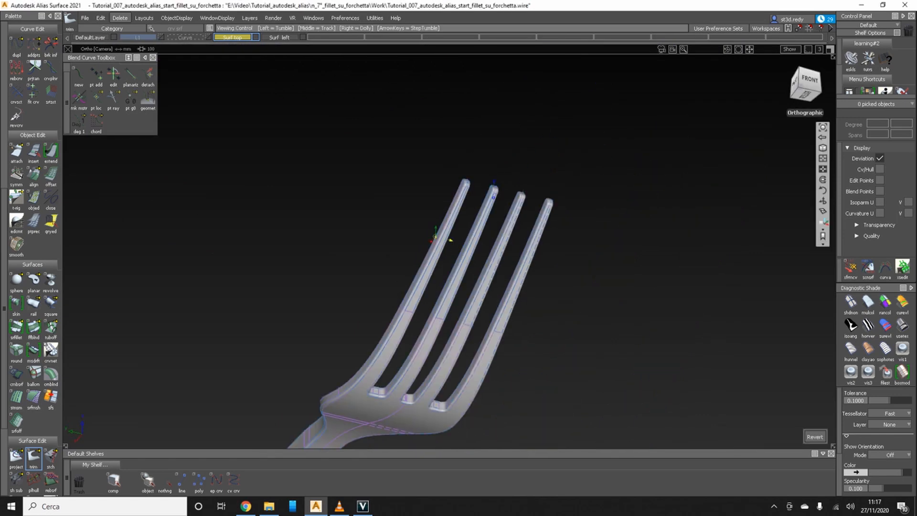
mouse_move(446, 240)
left_mouse_down("alt+shift")
mouse_move(448, 232)
mouse_move(444, 300)
mouse_move(535, 272)
left_mouse_up("alt+shift")
right_click_drag(535, 272, 659, 272, "alt+shift")
mouse_move(659, 272)
left_mouse_down("alt+shift")
mouse_move(545, 296)
mouse_move(449, 258)
mouse_move(516, 287)
left_mouse_up("alt+shift")
mouse_move(516, 287)
right_mouse_down("alt+shift")
mouse_move(392, 287)
mouse_move(535, 287)
right_mouse_up("alt+shift")
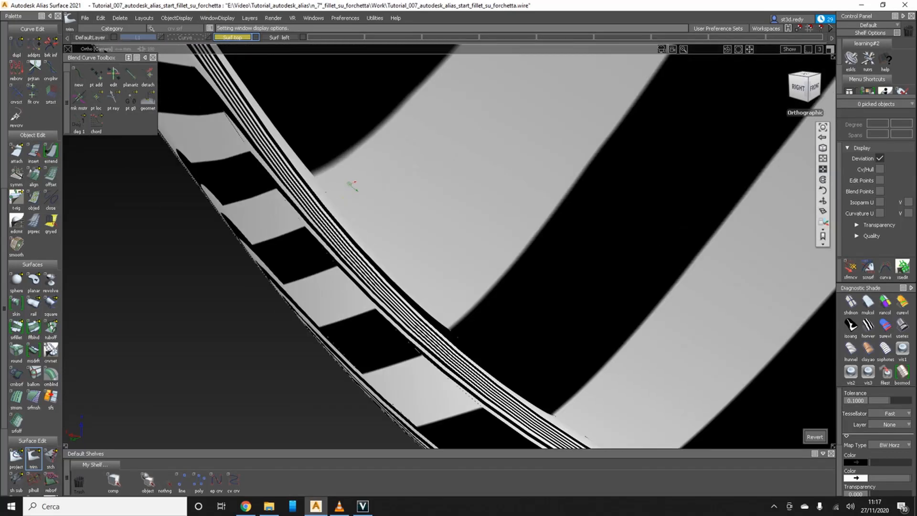
mouse_move(535, 286)
left_mouse_down("alt+shift")
mouse_move(477, 335)
mouse_move(534, 306)
mouse_move(459, 258)
mouse_move(497, 277)
left_mouse_up("alt+shift")
right_click_drag(496, 277, 305, 277, "alt+shift")
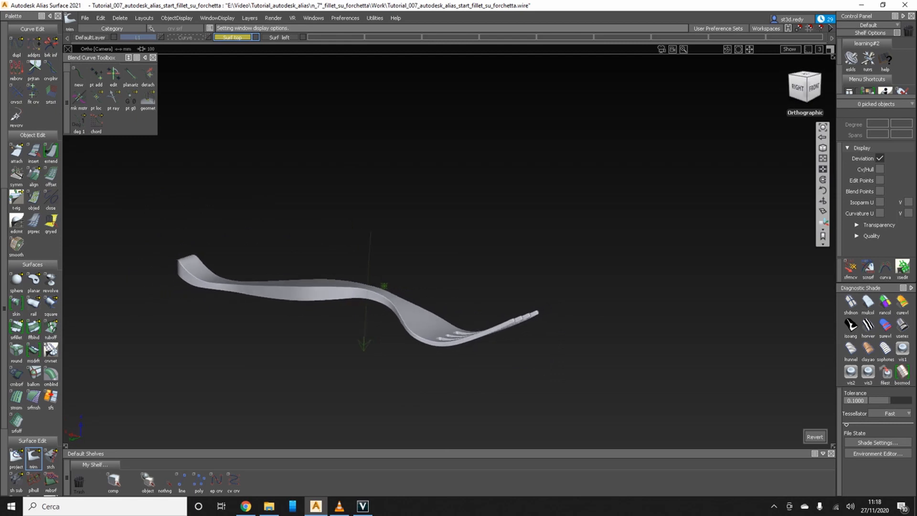
mouse_move(334, 287)
left_mouse_down("alt+shift")
mouse_move(430, 277)
mouse_move(516, 249)
left_mouse_up("alt+shift")
right_click_drag(516, 248, 583, 248, "alt+shift")
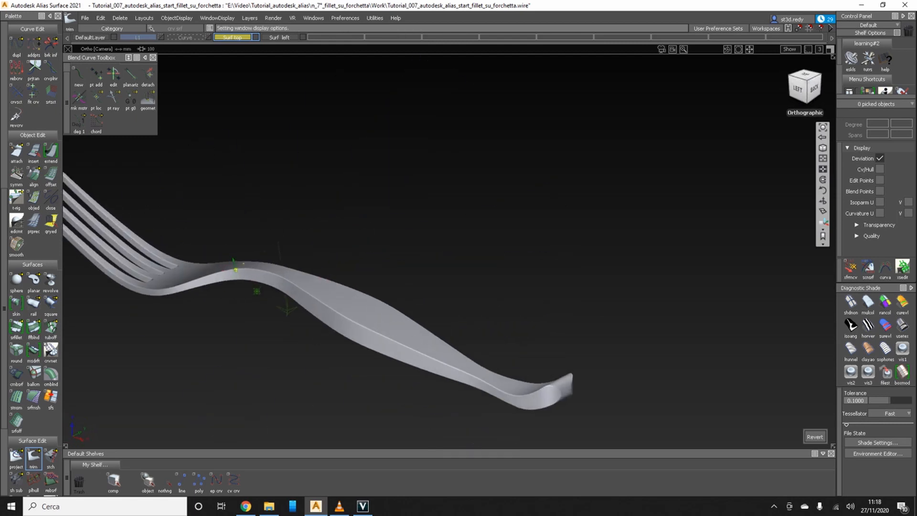
left_click_drag(582, 249, 602, 286, "alt+shift")
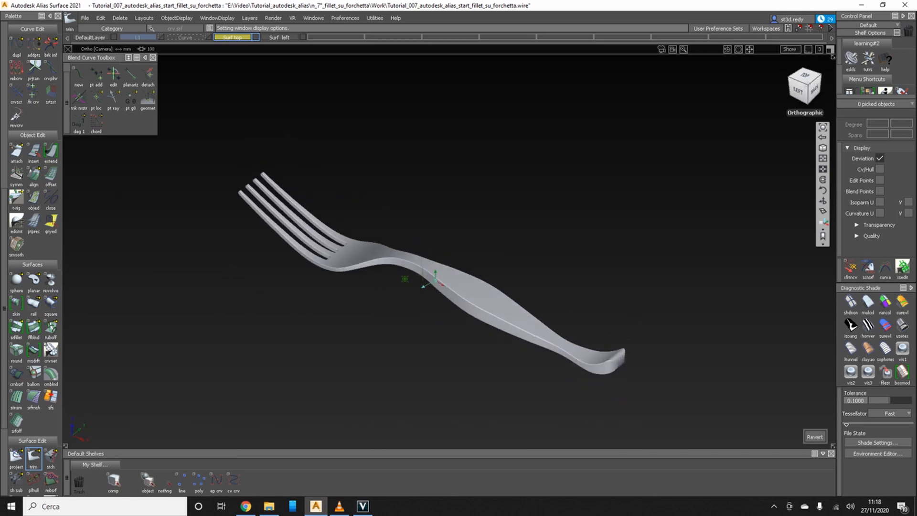